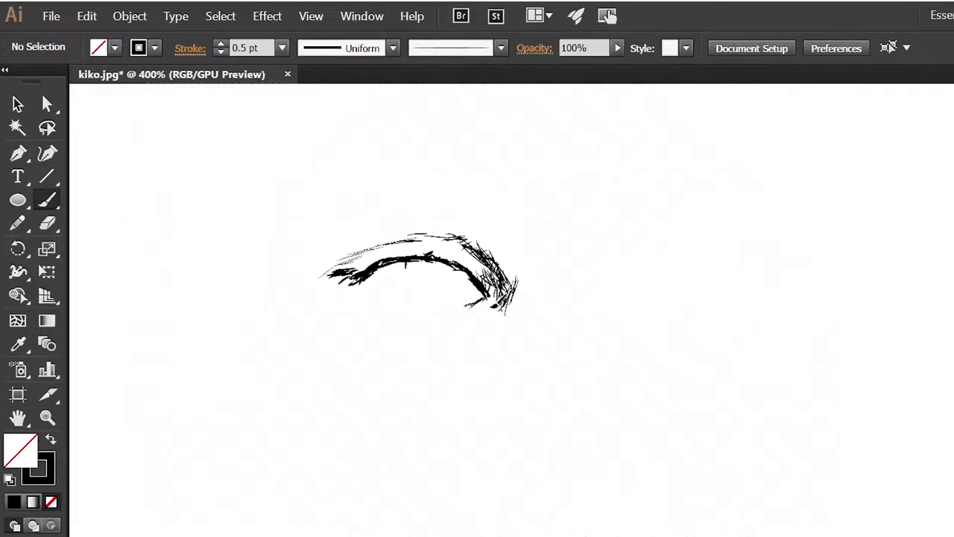
# Hatch the left eye's lids and outline the iris, cycling stroke weight through 2, 4 and 0.5 pt
pyautogui.moveTo(323, 276)
pyautogui.mouseDown()
pyautogui.moveTo(484, 237)
pyautogui.moveTo(499, 273)
pyautogui.moveTo(392, 258)
pyautogui.moveTo(333, 283)
pyautogui.moveTo(382, 290)
pyautogui.mouseUp()
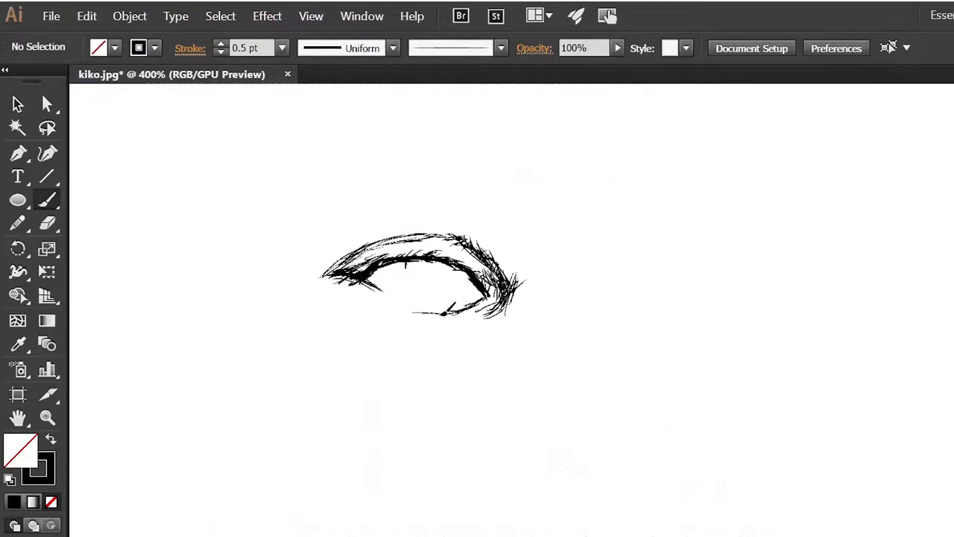
pyautogui.moveTo(428, 310); pyautogui.dragTo(511, 289)
pyautogui.moveTo(414, 268)
pyautogui.mouseDown()
pyautogui.moveTo(459, 282)
pyautogui.moveTo(406, 275)
pyautogui.moveTo(447, 254)
pyautogui.moveTo(417, 284)
pyautogui.moveTo(459, 286)
pyautogui.moveTo(428, 286)
pyautogui.mouseUp()
pyautogui.click(281, 47)
pyautogui.click(308, 154)
pyautogui.click(282, 48)
pyautogui.click(308, 183)
pyautogui.click(282, 47)
pyautogui.click(309, 109)
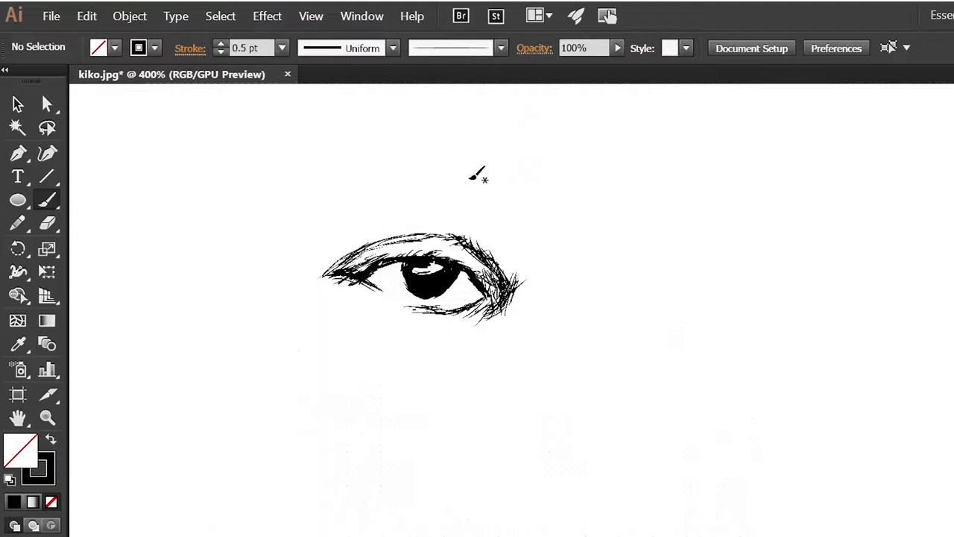
# Add fine 0.5 pt hatching at the left eye's corners and along the lower lid
pyautogui.moveTo(316, 275)
pyautogui.mouseDown()
pyautogui.moveTo(378, 281)
pyautogui.moveTo(340, 298)
pyautogui.moveTo(425, 246)
pyautogui.moveTo(507, 298)
pyautogui.mouseUp()
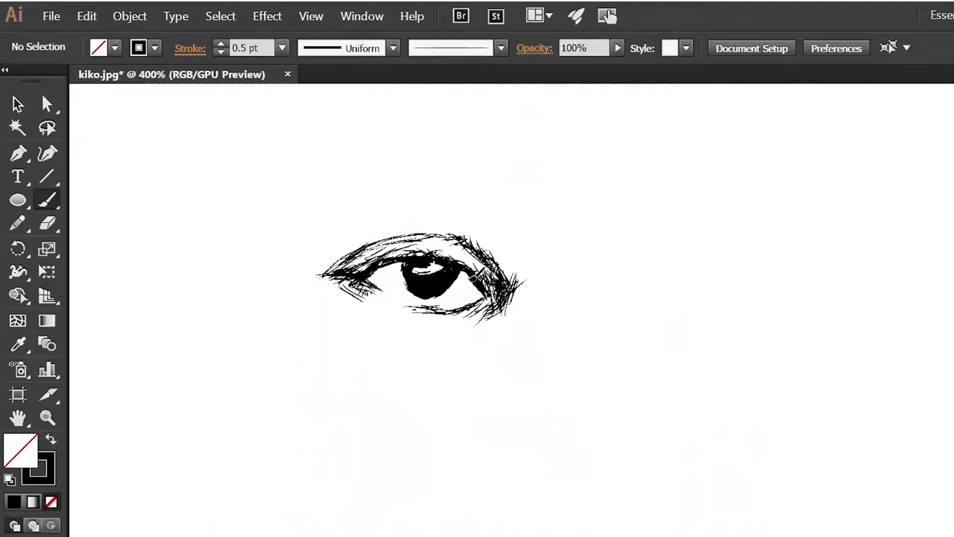
pyautogui.moveTo(469, 270); pyautogui.dragTo(527, 276)
pyautogui.moveTo(477, 235)
pyautogui.mouseDown()
pyautogui.moveTo(531, 298)
pyautogui.moveTo(533, 283)
pyautogui.mouseUp()
pyautogui.moveTo(369, 242); pyautogui.dragTo(298, 287)
pyautogui.moveTo(515, 258); pyautogui.dragTo(468, 276)
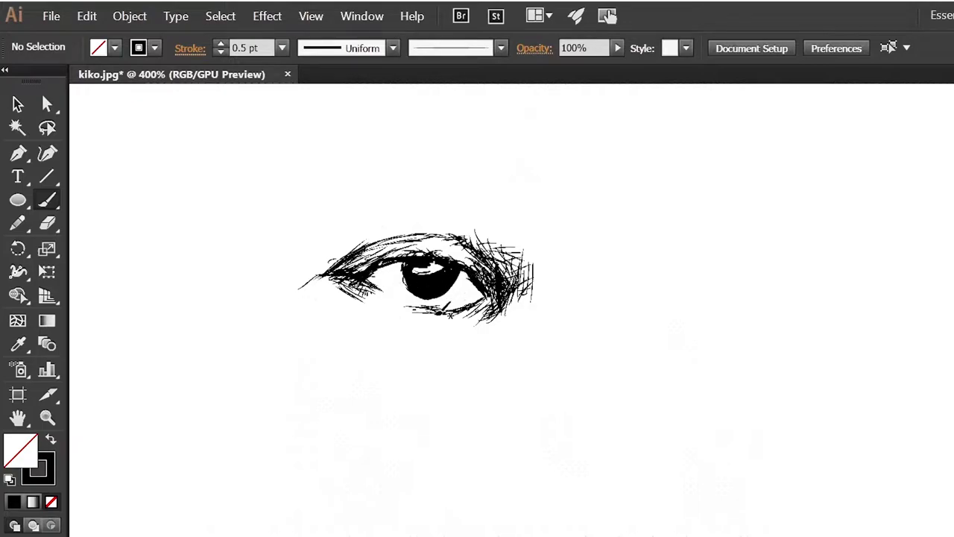
pyautogui.moveTo(476, 337); pyautogui.dragTo(438, 362)
pyautogui.moveTo(373, 313)
pyautogui.mouseDown()
pyautogui.moveTo(325, 328)
pyautogui.moveTo(447, 357)
pyautogui.moveTo(514, 305)
pyautogui.moveTo(496, 294)
pyautogui.moveTo(484, 301)
pyautogui.mouseUp()
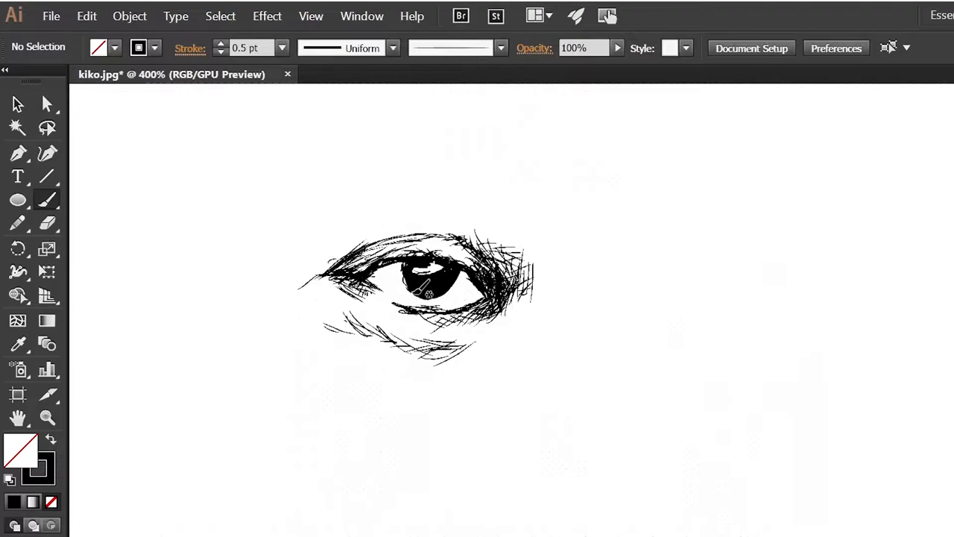
# Draw and hatch the left eyebrow, undoing one unwanted stroke
pyautogui.moveTo(332, 184)
pyautogui.mouseDown()
pyautogui.moveTo(500, 193)
pyautogui.moveTo(461, 183)
pyautogui.moveTo(448, 197)
pyautogui.moveTo(499, 195)
pyautogui.mouseUp()
pyautogui.moveTo(426, 182); pyautogui.dragTo(475, 196)
pyautogui.moveTo(339, 175); pyautogui.dragTo(402, 167)
pyautogui.moveTo(478, 186)
pyautogui.mouseDown()
pyautogui.moveTo(515, 218)
pyautogui.moveTo(536, 298)
pyautogui.mouseUp()
pyautogui.moveTo(552, 216)
pyautogui.mouseDown()
pyautogui.moveTo(522, 279)
pyautogui.moveTo(530, 264)
pyautogui.mouseUp()
pyautogui.moveTo(496, 205)
pyautogui.mouseDown()
pyautogui.moveTo(483, 242)
pyautogui.moveTo(522, 237)
pyautogui.mouseUp()
pyautogui.moveTo(507, 235); pyautogui.dragTo(536, 255)
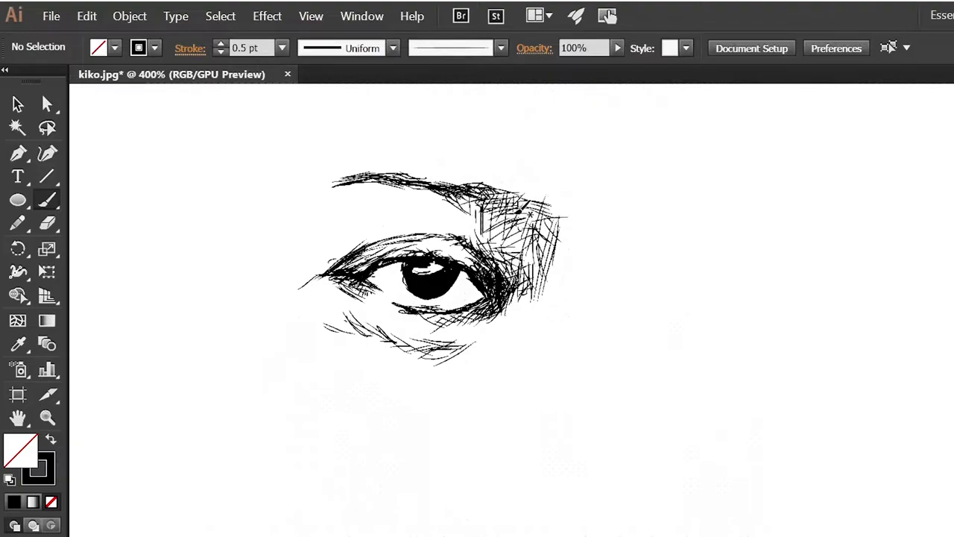
pyautogui.moveTo(497, 210); pyautogui.dragTo(515, 262)
pyautogui.moveTo(359, 179); pyautogui.dragTo(497, 196)
pyautogui.moveTo(379, 176)
pyautogui.mouseDown()
pyautogui.moveTo(410, 160)
pyautogui.moveTo(419, 165)
pyautogui.mouseUp()
pyautogui.hotkey('ctrl', 'z')
# At 1 pt, extend the eyebrow and darken the upper eyelid with hatching
pyautogui.press(']')
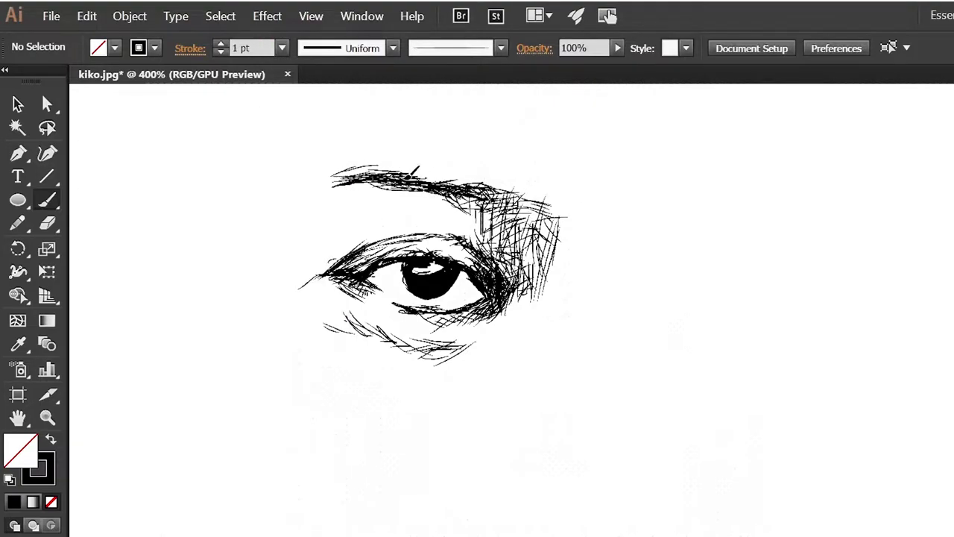
pyautogui.moveTo(324, 185); pyautogui.dragTo(418, 170)
pyautogui.moveTo(441, 183)
pyautogui.mouseDown()
pyautogui.moveTo(517, 212)
pyautogui.moveTo(488, 207)
pyautogui.mouseUp()
pyautogui.moveTo(520, 250); pyautogui.dragTo(503, 286)
pyautogui.moveTo(392, 254)
pyautogui.mouseDown()
pyautogui.moveTo(466, 250)
pyautogui.moveTo(429, 237)
pyautogui.mouseUp()
pyautogui.moveTo(446, 270); pyautogui.dragTo(477, 254)
pyautogui.moveTo(399, 257); pyautogui.dragTo(440, 241)
pyautogui.moveTo(346, 274); pyautogui.dragTo(376, 260)
# At 0.25 pt, hatch finely around the eye's right corner and lid, then draw the right eye's upper lid
pyautogui.press('[')
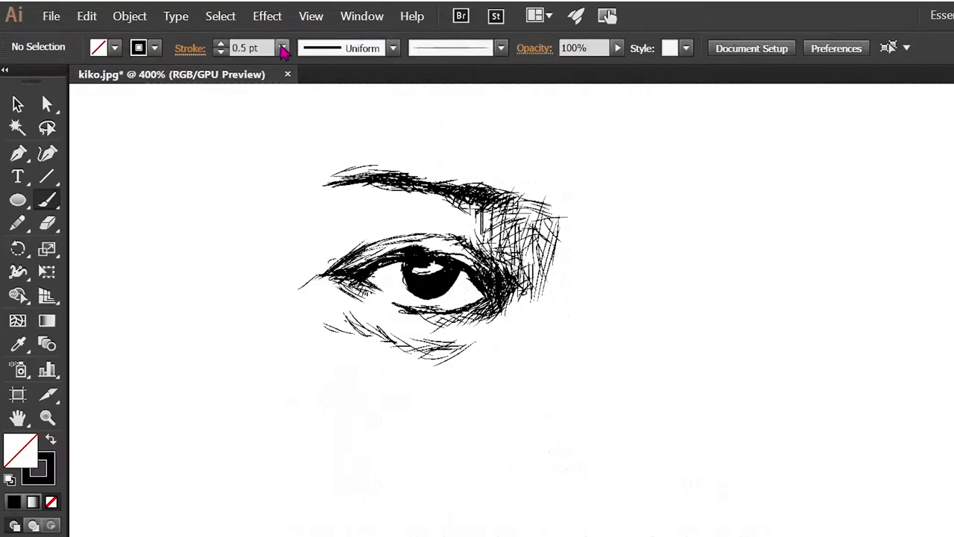
pyautogui.press('[')
pyautogui.moveTo(557, 252)
pyautogui.mouseDown()
pyautogui.moveTo(550, 311)
pyautogui.moveTo(522, 358)
pyautogui.mouseUp()
pyautogui.moveTo(530, 322); pyautogui.dragTo(515, 376)
pyautogui.moveTo(521, 227); pyautogui.dragTo(514, 276)
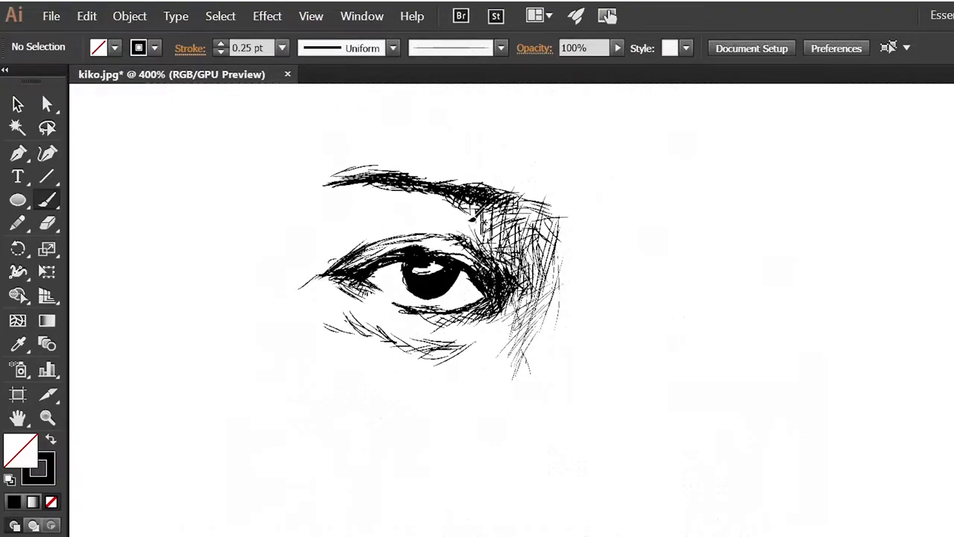
pyautogui.moveTo(485, 212)
pyautogui.mouseDown()
pyautogui.moveTo(447, 242)
pyautogui.moveTo(358, 263)
pyautogui.mouseUp()
pyautogui.moveTo(492, 240); pyautogui.dragTo(431, 269)
pyautogui.moveTo(512, 296); pyautogui.dragTo(497, 313)
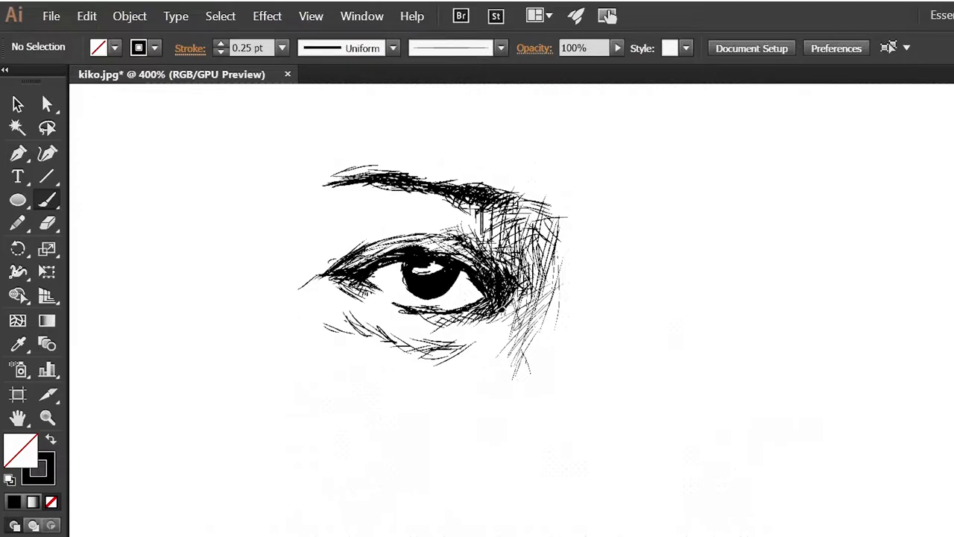
pyautogui.moveTo(544, 243); pyautogui.dragTo(526, 302)
pyautogui.moveTo(525, 240); pyautogui.dragTo(510, 275)
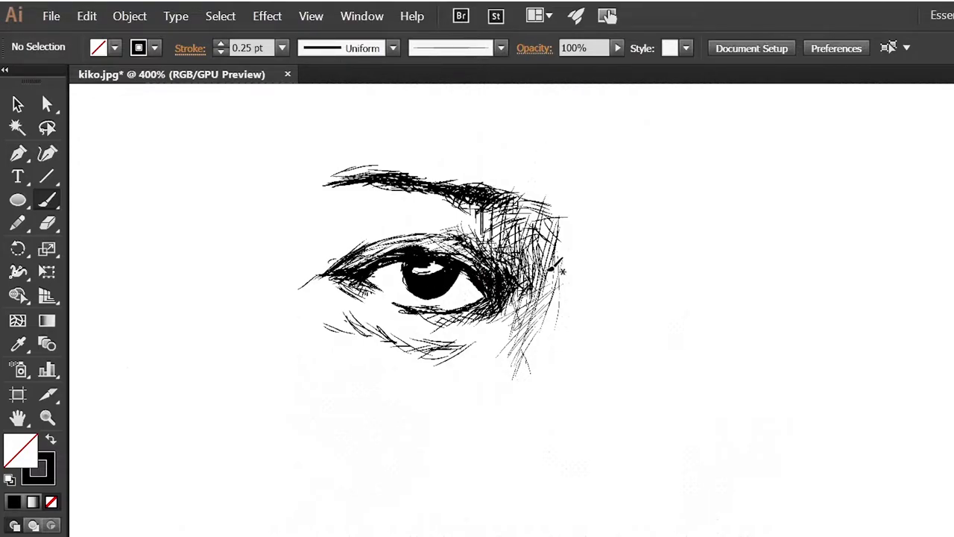
pyautogui.moveTo(647, 326)
pyautogui.mouseDown()
pyautogui.moveTo(748, 296)
pyautogui.moveTo(778, 336)
pyautogui.mouseUp()
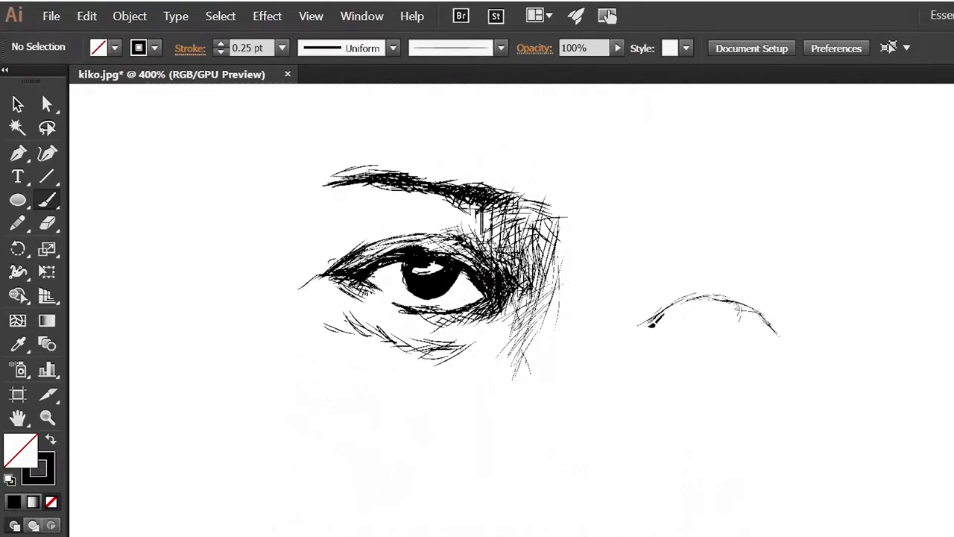
# Close the right eye's outline and hatch its outer corner at 0.75 pt
pyautogui.moveTo(650, 324); pyautogui.dragTo(682, 347)
pyautogui.moveTo(778, 333); pyautogui.dragTo(700, 357)
pyautogui.moveTo(748, 310)
pyautogui.mouseDown()
pyautogui.moveTo(775, 336)
pyautogui.moveTo(751, 306)
pyautogui.moveTo(692, 322)
pyautogui.moveTo(738, 328)
pyautogui.moveTo(727, 298)
pyautogui.moveTo(697, 310)
pyautogui.moveTo(716, 339)
pyautogui.moveTo(697, 322)
pyautogui.moveTo(782, 342)
pyautogui.mouseUp()
pyautogui.click(282, 47)
pyautogui.click(306, 114)
pyautogui.moveTo(784, 301)
pyautogui.mouseDown()
pyautogui.moveTo(762, 341)
pyautogui.moveTo(768, 328)
pyautogui.mouseUp()
pyautogui.moveTo(637, 307)
pyautogui.mouseDown()
pyautogui.moveTo(686, 272)
pyautogui.moveTo(758, 283)
pyautogui.mouseUp()
# At 0.5 pt, strengthen the right eye's left outline and hatch the area above it
pyautogui.click(281, 47)
pyautogui.click(306, 97)
pyautogui.moveTo(620, 334); pyautogui.dragTo(682, 253)
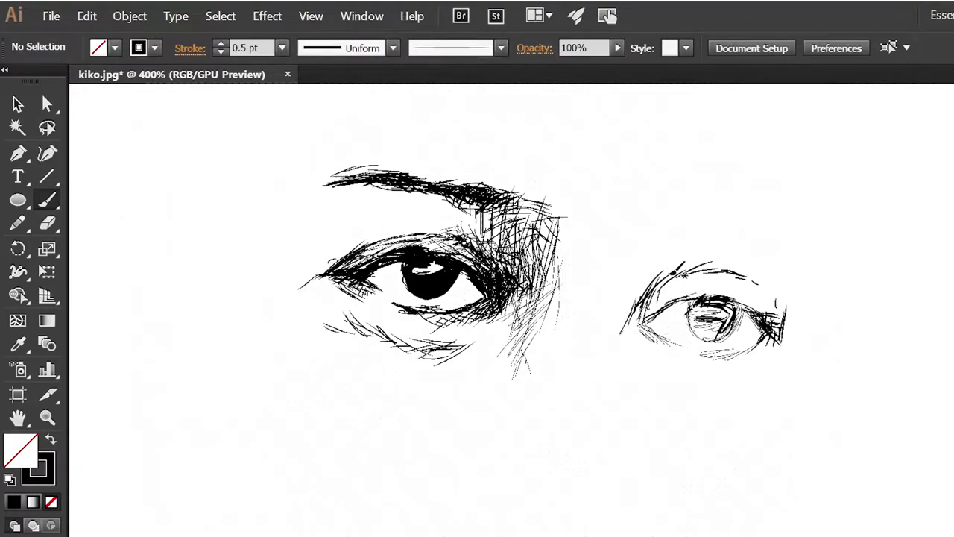
pyautogui.moveTo(641, 310)
pyautogui.mouseDown()
pyautogui.moveTo(724, 264)
pyautogui.moveTo(634, 320)
pyautogui.mouseUp()
pyautogui.moveTo(607, 257); pyautogui.dragTo(623, 317)
pyautogui.moveTo(662, 242)
pyautogui.mouseDown()
pyautogui.moveTo(600, 335)
pyautogui.moveTo(642, 285)
pyautogui.moveTo(630, 284)
pyautogui.mouseUp()
pyautogui.moveTo(719, 208)
pyautogui.mouseDown()
pyautogui.moveTo(687, 272)
pyautogui.moveTo(658, 274)
pyautogui.mouseUp()
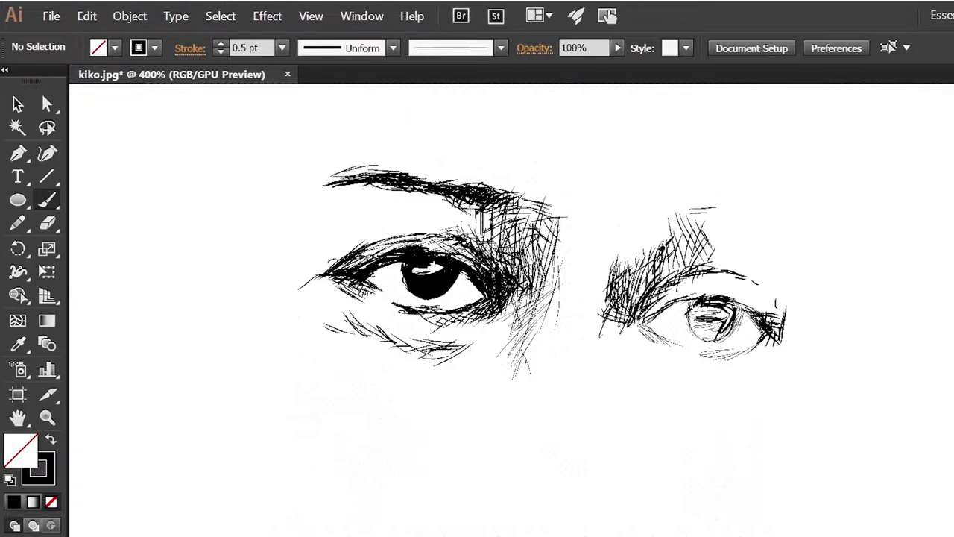
pyautogui.moveTo(685, 200); pyautogui.dragTo(656, 254)
pyautogui.moveTo(655, 223); pyautogui.dragTo(639, 276)
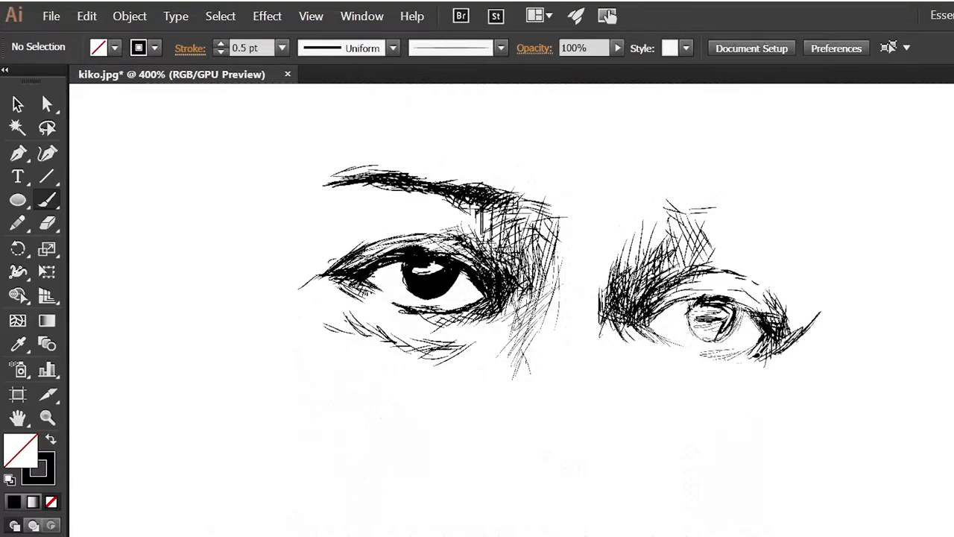
# Hatch the right eye's outer corner and boldly outline the iris at 1 pt
pyautogui.moveTo(819, 312); pyautogui.dragTo(768, 350)
pyautogui.moveTo(790, 298); pyautogui.dragTo(737, 364)
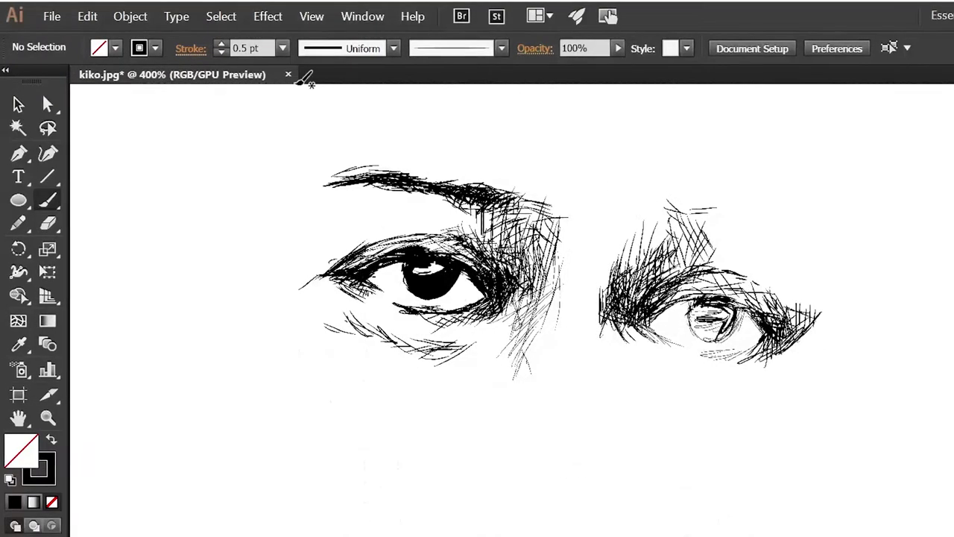
pyautogui.click(282, 47)
pyautogui.click(313, 135)
pyautogui.moveTo(693, 304)
pyautogui.mouseDown()
pyautogui.moveTo(697, 337)
pyautogui.moveTo(738, 307)
pyautogui.moveTo(716, 340)
pyautogui.mouseUp()
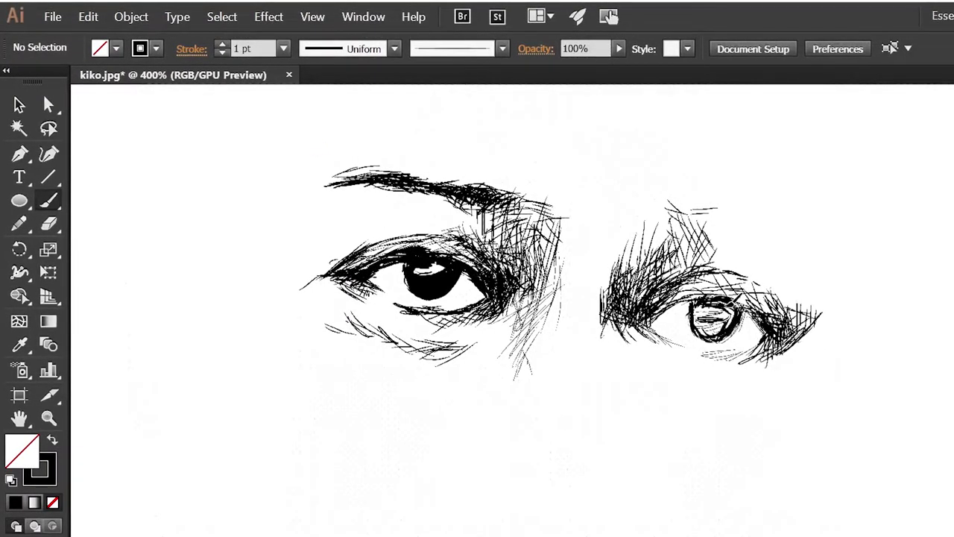
pyautogui.moveTo(693, 302); pyautogui.dragTo(742, 306)
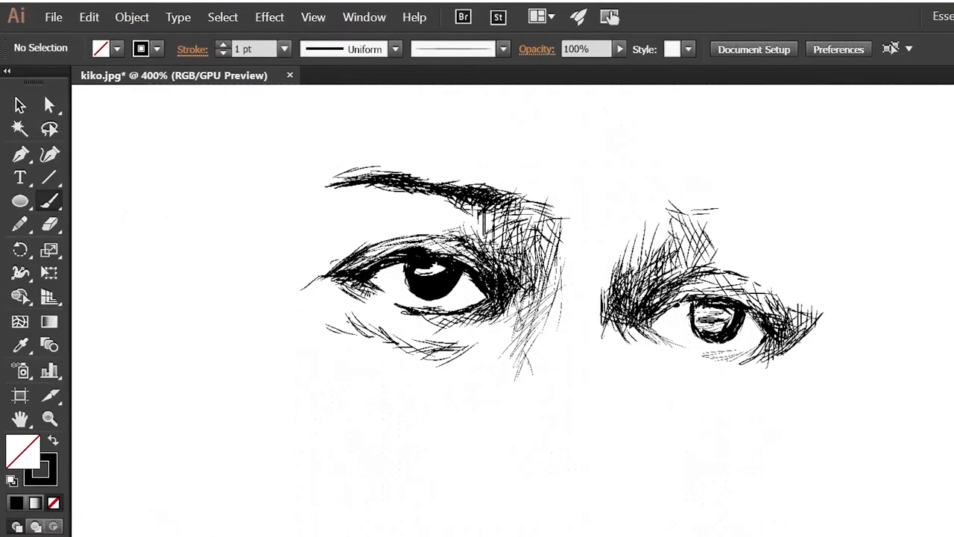
# Set the stroke to 3 pt and paint a thick right eyebrow
pyautogui.click(261, 49)
pyautogui.write('3')
pyautogui.press('Return')
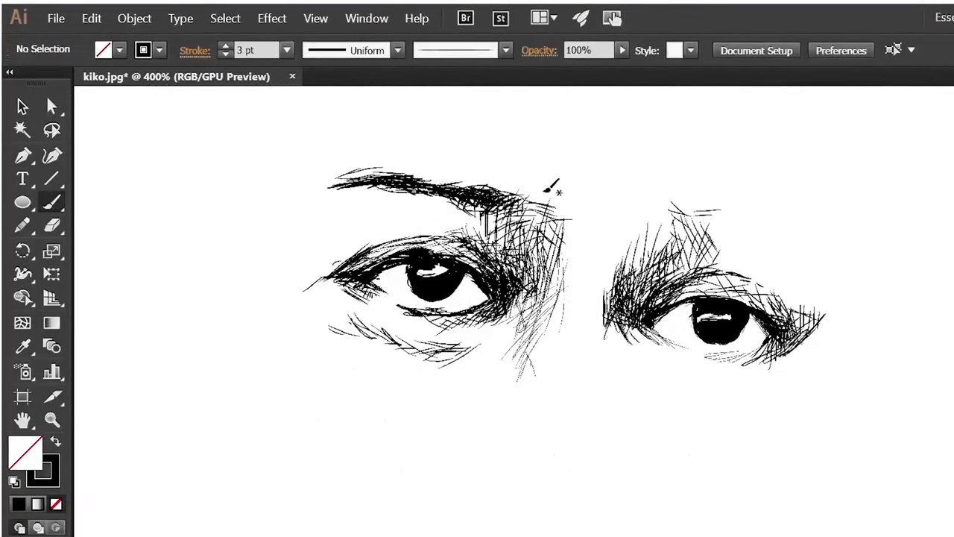
pyautogui.moveTo(716, 211); pyautogui.dragTo(786, 219)
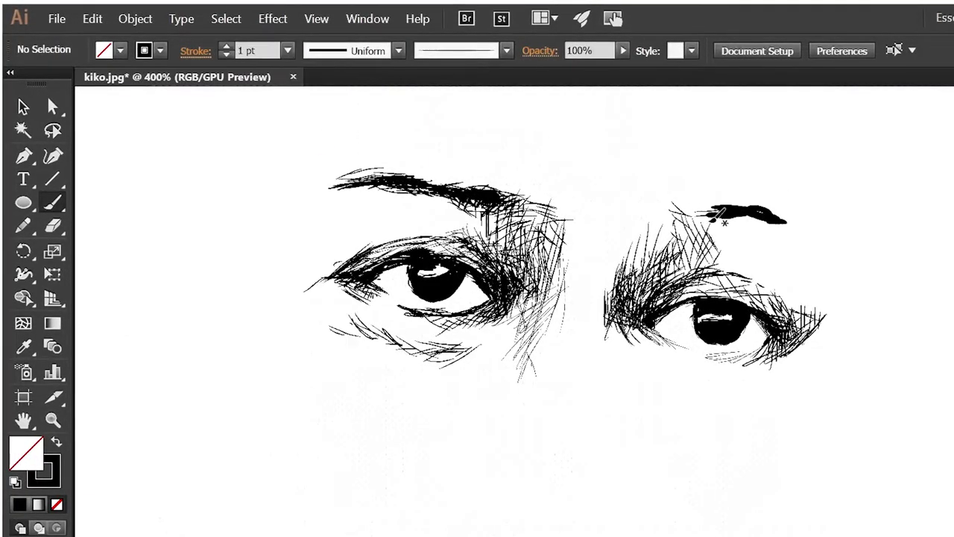
pyautogui.moveTo(678, 217)
pyautogui.mouseDown()
pyautogui.moveTo(753, 208)
pyautogui.moveTo(819, 231)
pyautogui.mouseUp()
pyautogui.moveTo(768, 205); pyautogui.dragTo(816, 223)
pyautogui.moveTo(716, 210); pyautogui.dragTo(819, 235)
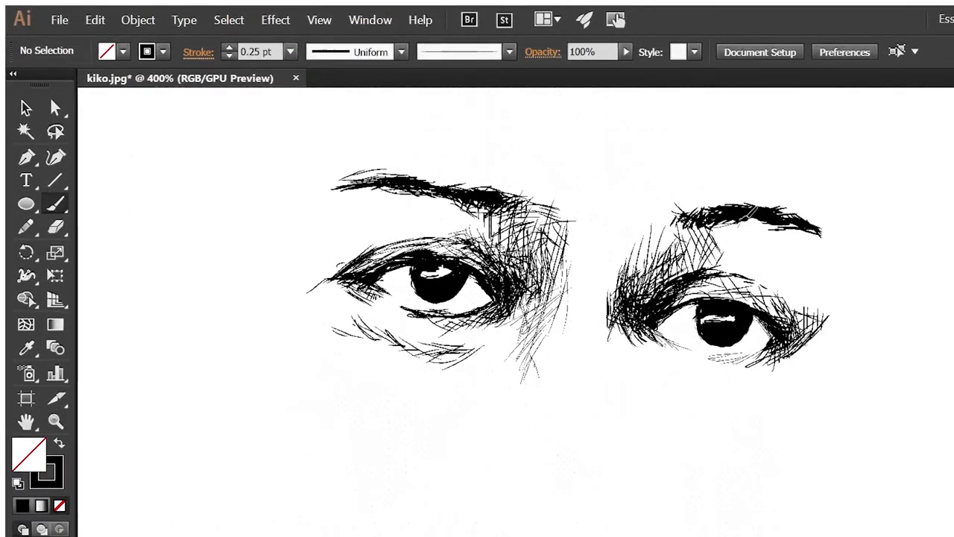
# Add fine hatching near the right eyebrow and curved lines below the right eye
pyautogui.moveTo(728, 228); pyautogui.dragTo(797, 206)
pyautogui.moveTo(715, 220)
pyautogui.mouseDown()
pyautogui.moveTo(750, 244)
pyautogui.moveTo(718, 227)
pyautogui.mouseUp()
pyautogui.moveTo(795, 207); pyautogui.dragTo(777, 221)
pyautogui.moveTo(655, 363); pyautogui.dragTo(714, 379)
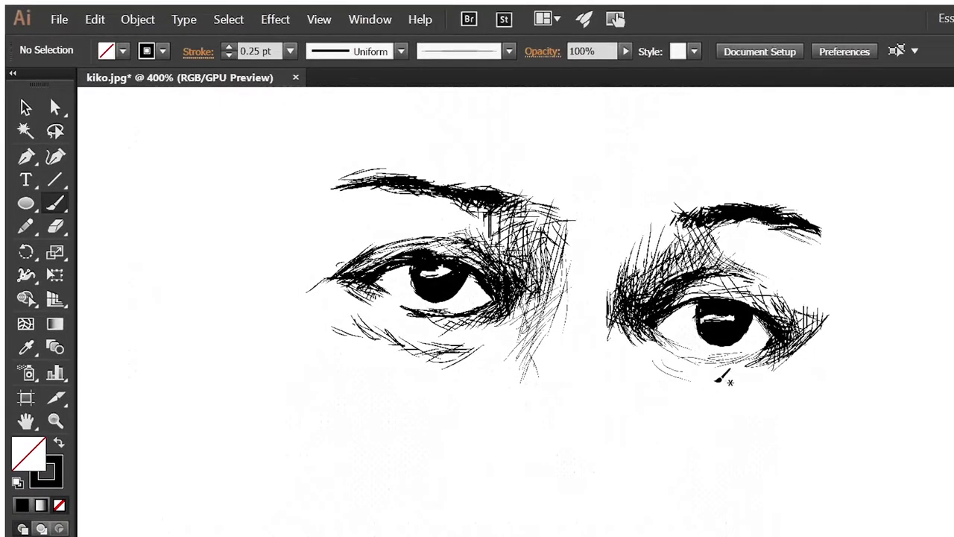
pyautogui.scroll(-2, 723, 380)
# Hatch the right temple and the forehead above the left eye
pyautogui.scroll(-1, 678, 388)
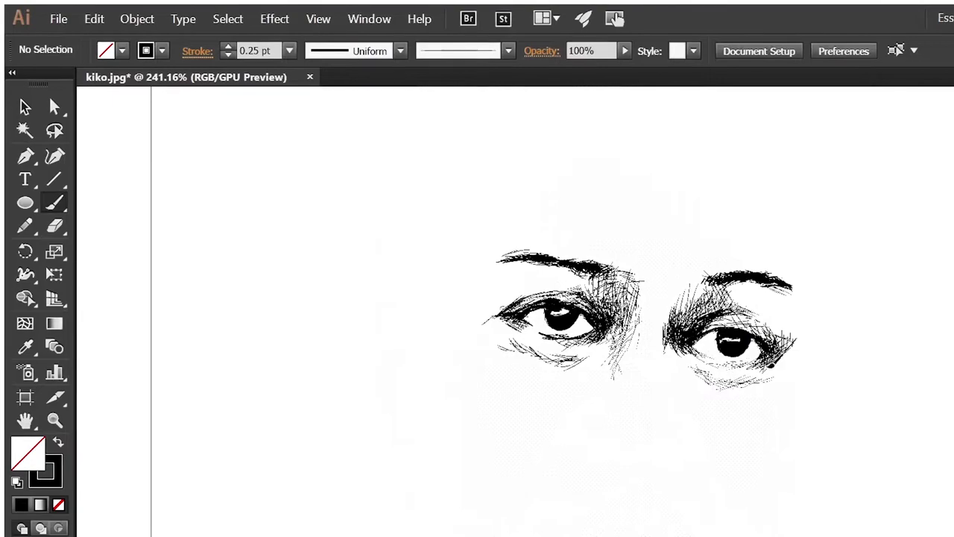
pyautogui.moveTo(818, 315); pyautogui.dragTo(818, 403)
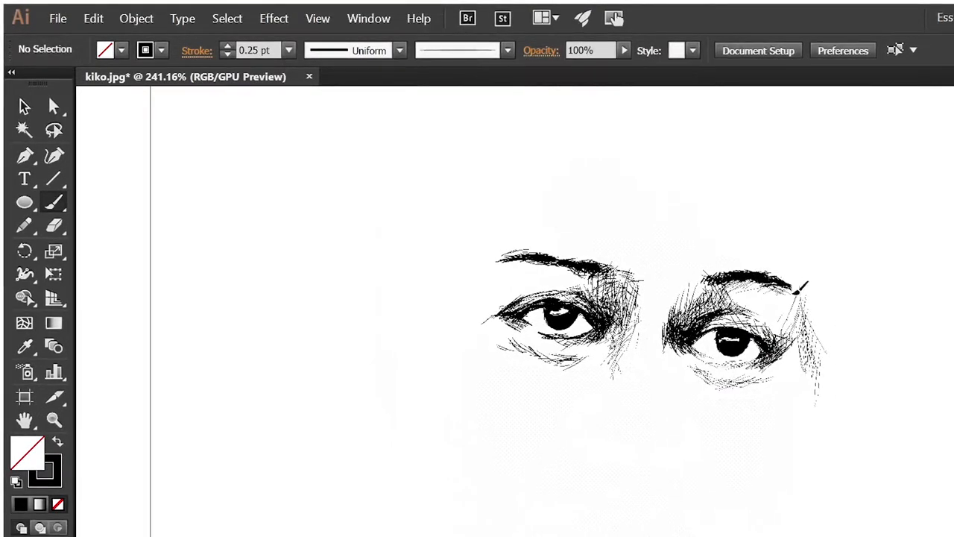
pyautogui.moveTo(477, 298); pyautogui.dragTo(547, 260)
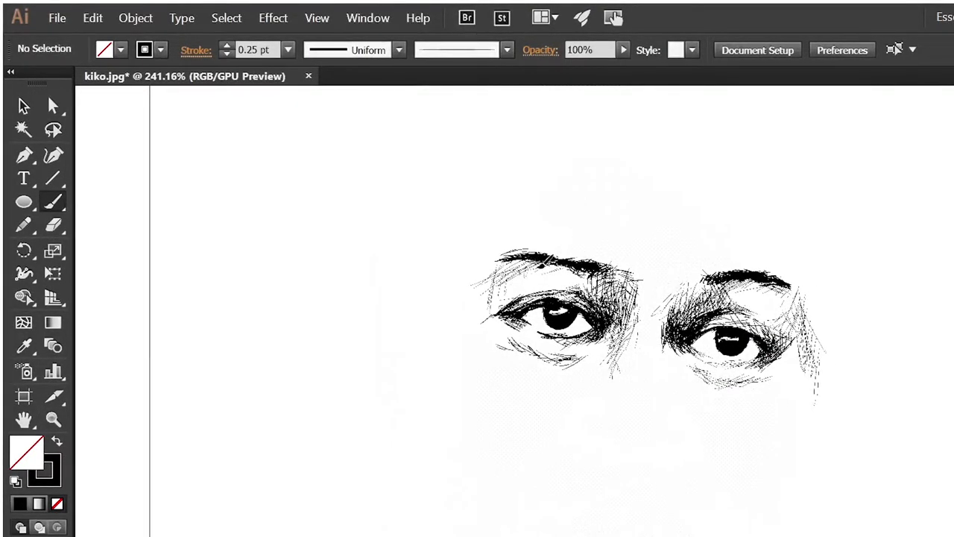
pyautogui.moveTo(466, 223); pyautogui.dragTo(522, 179)
pyautogui.moveTo(448, 257); pyautogui.dragTo(518, 183)
pyautogui.moveTo(432, 321); pyautogui.dragTo(525, 186)
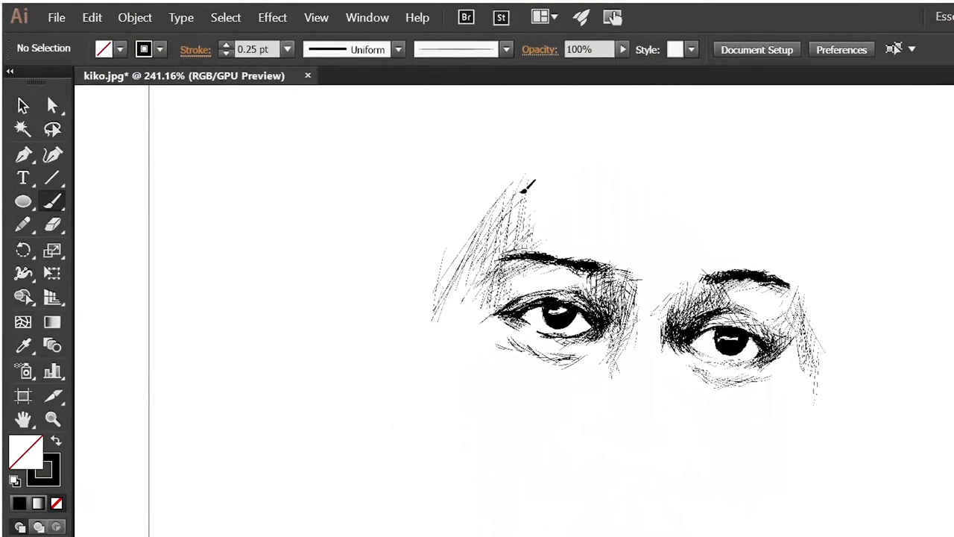
pyautogui.moveTo(486, 240); pyautogui.dragTo(525, 183)
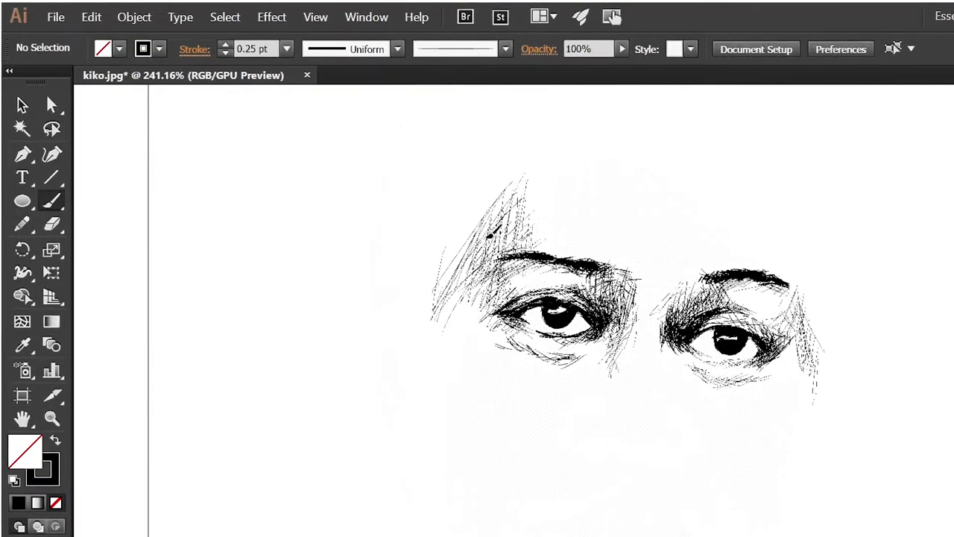
# Draw both nostrils, the nose ridge shading, the nose's bottom edge and its right side
pyautogui.moveTo(568, 428); pyautogui.dragTo(596, 408)
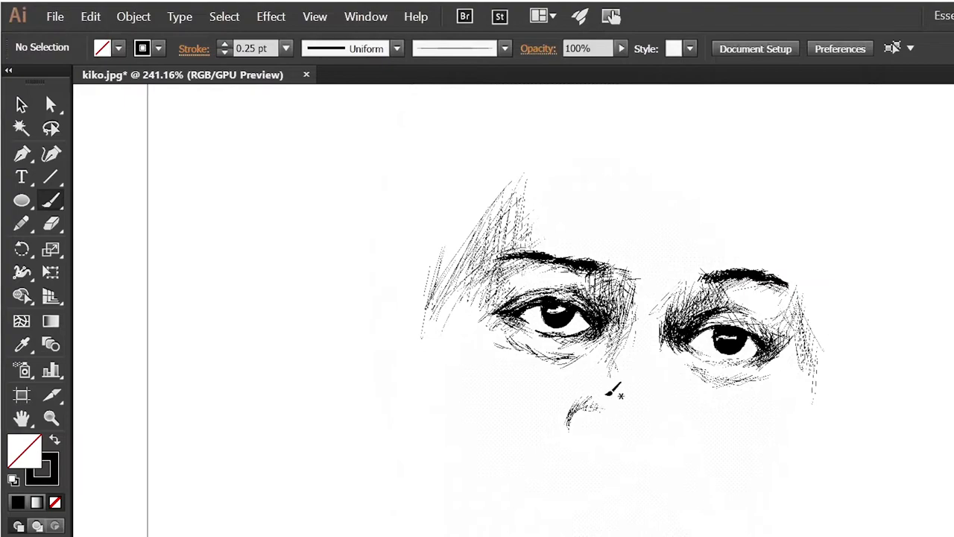
pyautogui.moveTo(551, 441); pyautogui.dragTo(603, 389)
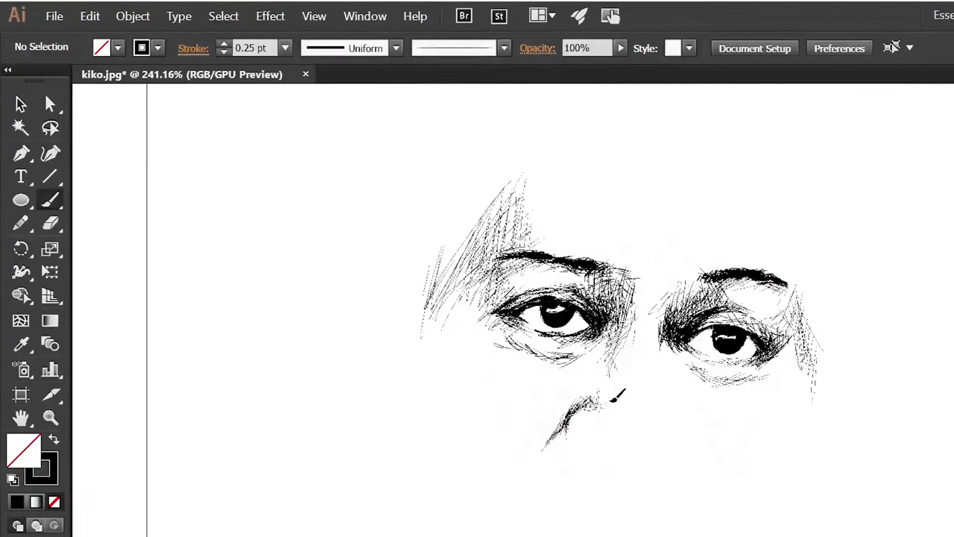
pyautogui.moveTo(689, 428); pyautogui.dragTo(672, 403)
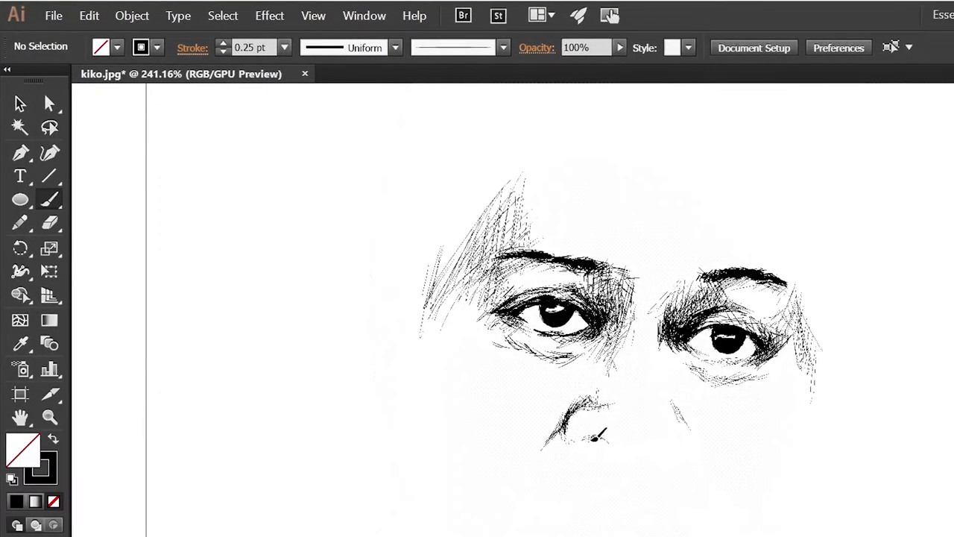
pyautogui.moveTo(583, 436)
pyautogui.mouseDown()
pyautogui.moveTo(626, 453)
pyautogui.moveTo(665, 444)
pyautogui.mouseUp()
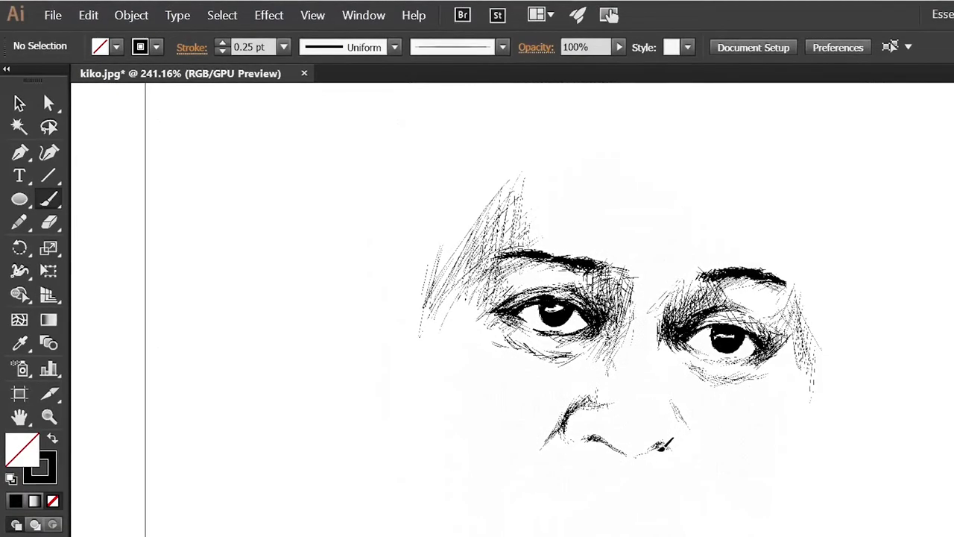
pyautogui.moveTo(680, 408); pyautogui.dragTo(714, 522)
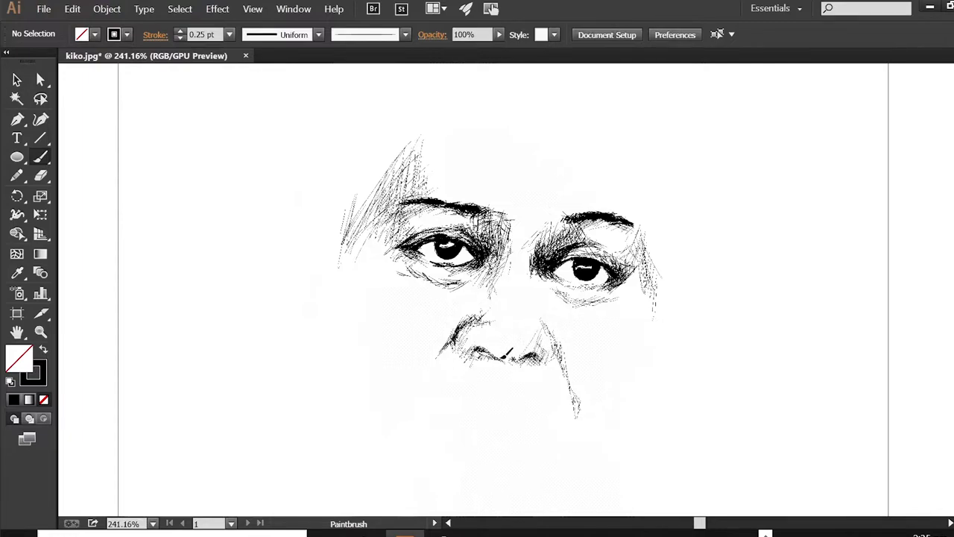
# Darken the right eye's inner corner, then draw the hand outline, finger line and upper lip
pyautogui.moveTo(529, 270); pyautogui.dragTo(555, 284)
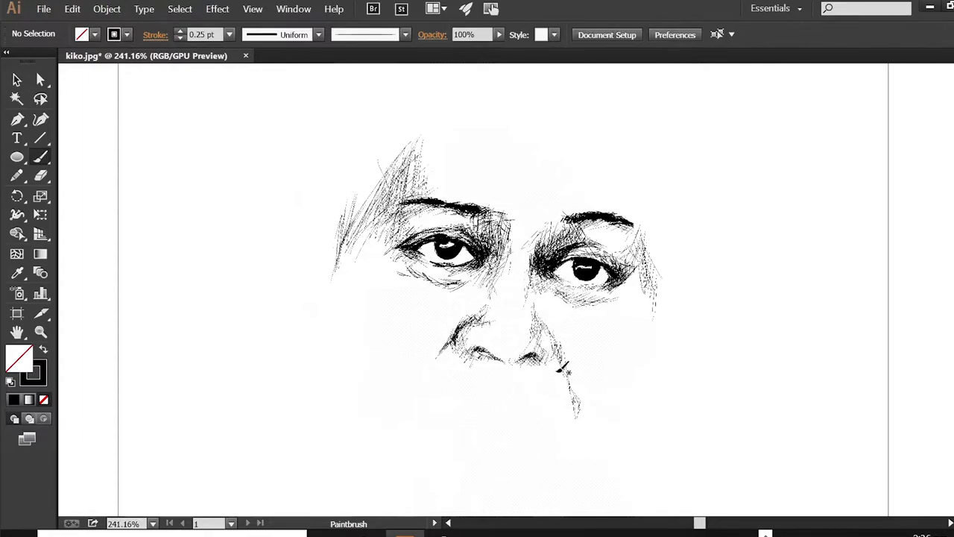
pyautogui.scroll(-2, 565, 373)
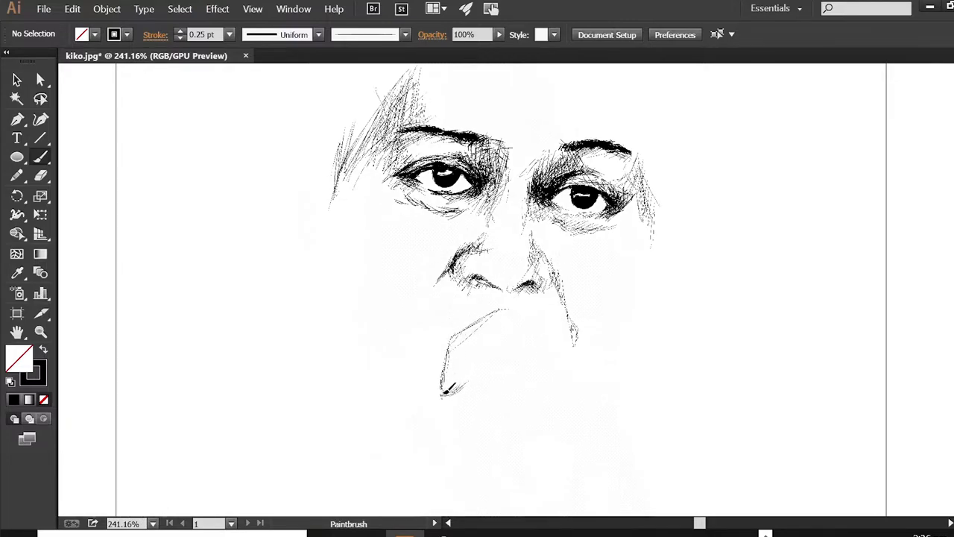
pyautogui.moveTo(453, 415); pyautogui.dragTo(460, 438)
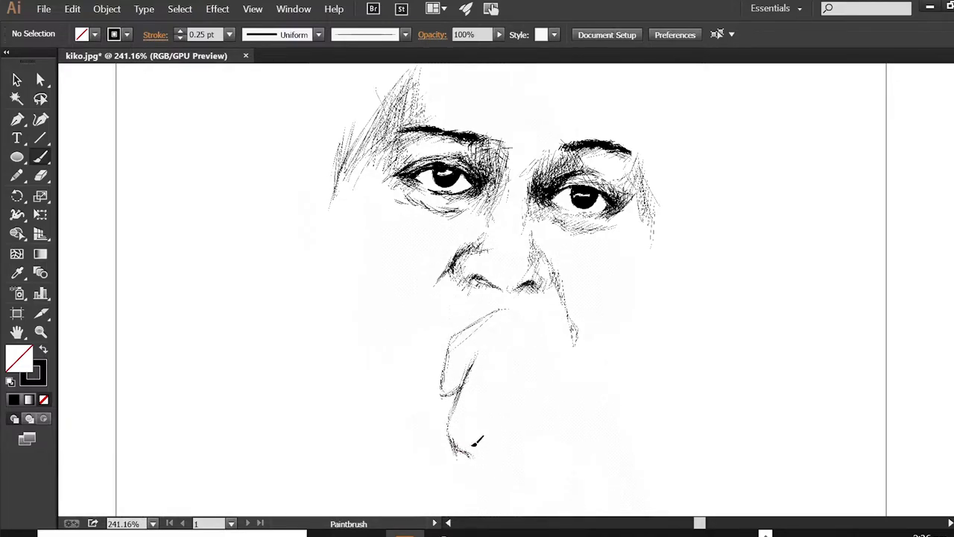
pyautogui.moveTo(523, 309); pyautogui.dragTo(563, 357)
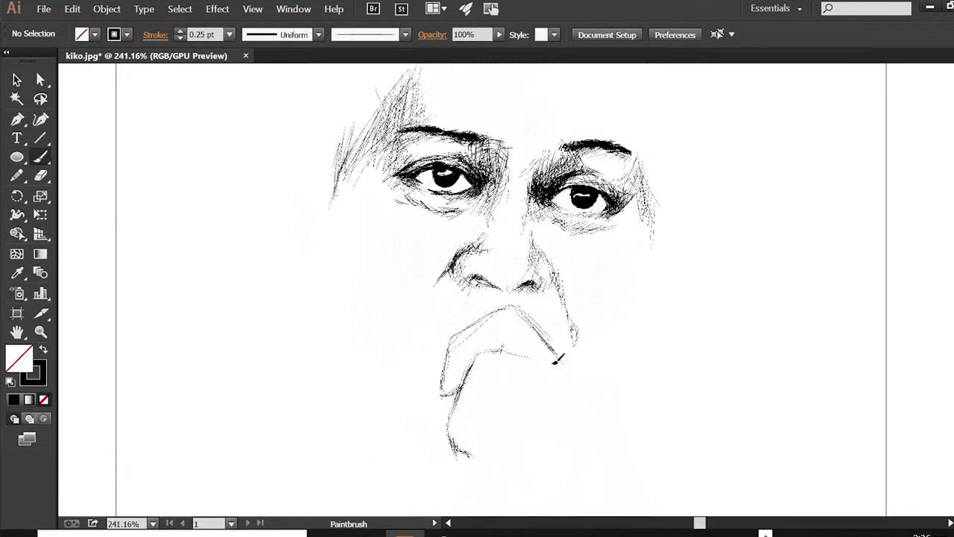
pyautogui.moveTo(503, 350); pyautogui.dragTo(581, 365)
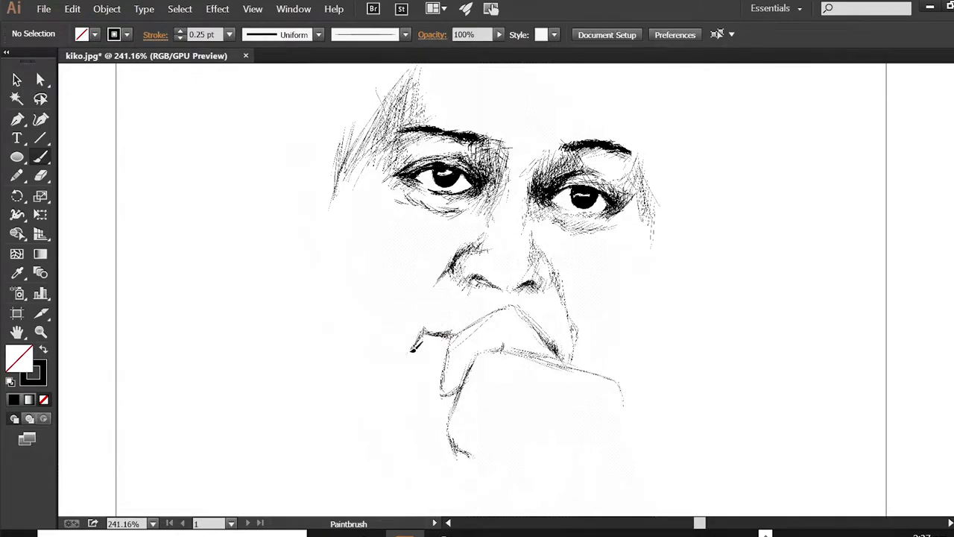
# Hatch shading down the left cheek edge
pyautogui.moveTo(344, 171)
pyautogui.mouseDown()
pyautogui.moveTo(319, 271)
pyautogui.moveTo(353, 308)
pyautogui.mouseUp()
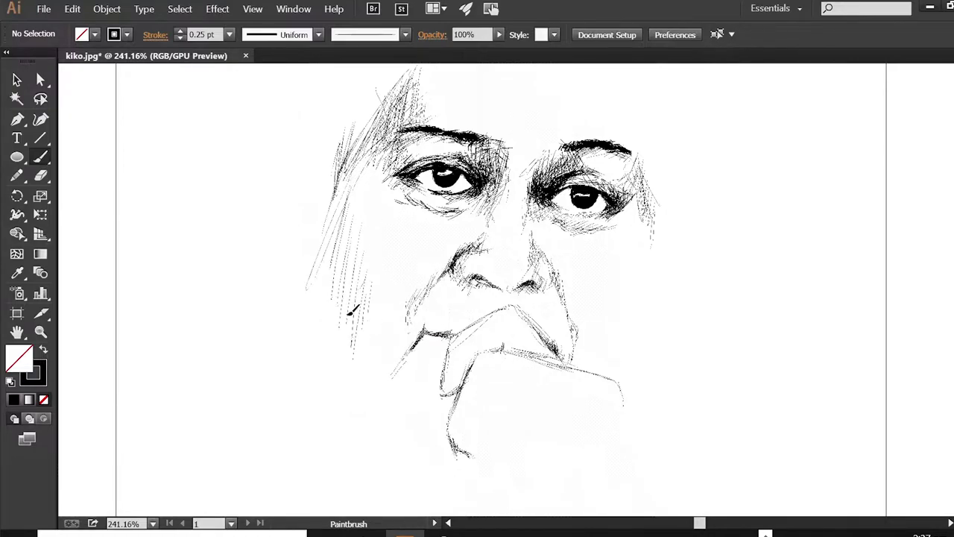
pyautogui.moveTo(332, 254); pyautogui.dragTo(313, 328)
pyautogui.moveTo(355, 213); pyautogui.dragTo(341, 266)
pyautogui.moveTo(347, 170); pyautogui.dragTo(336, 254)
pyautogui.moveTo(331, 209); pyautogui.dragTo(321, 270)
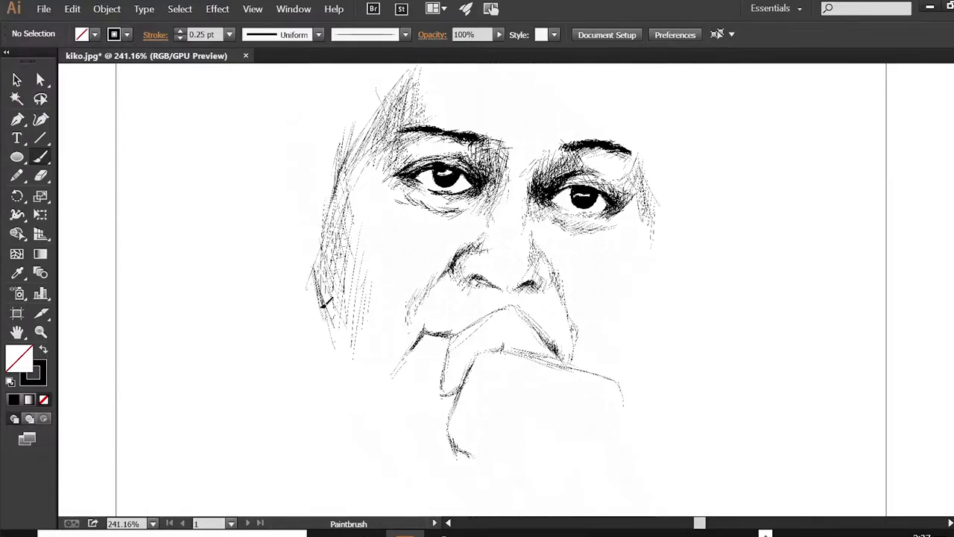
pyautogui.moveTo(339, 170); pyautogui.dragTo(318, 282)
pyautogui.moveTo(325, 326); pyautogui.dragTo(356, 356)
pyautogui.moveTo(320, 289); pyautogui.dragTo(333, 322)
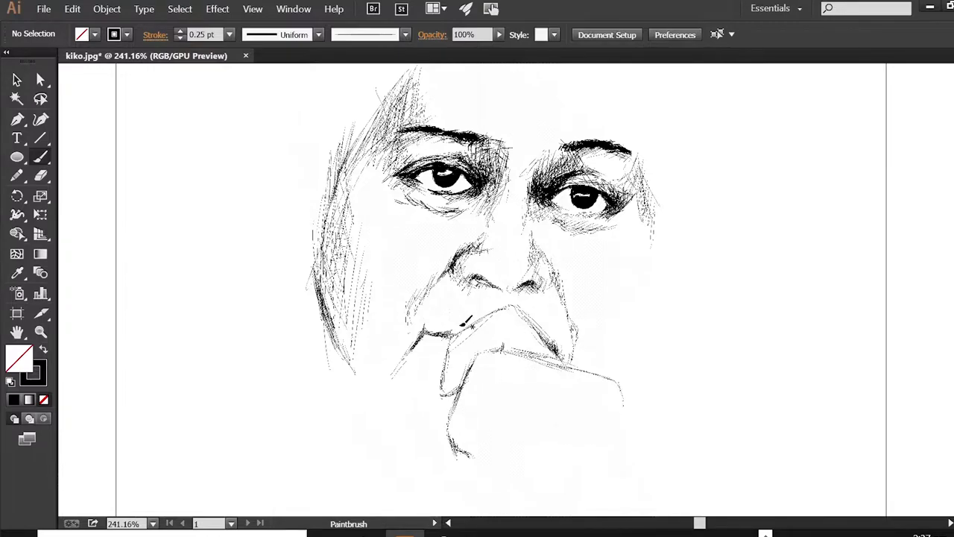
# At 0.75 pt, zoom out and add darker chin strokes and the fingertip outline
pyautogui.click(229, 34)
pyautogui.click(241, 88)
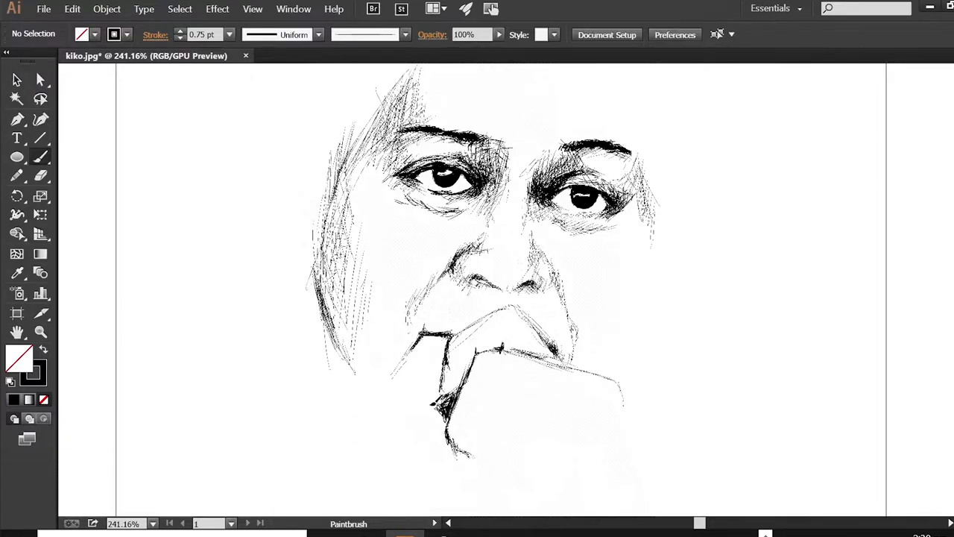
pyautogui.moveTo(506, 415); pyautogui.dragTo(488, 383)
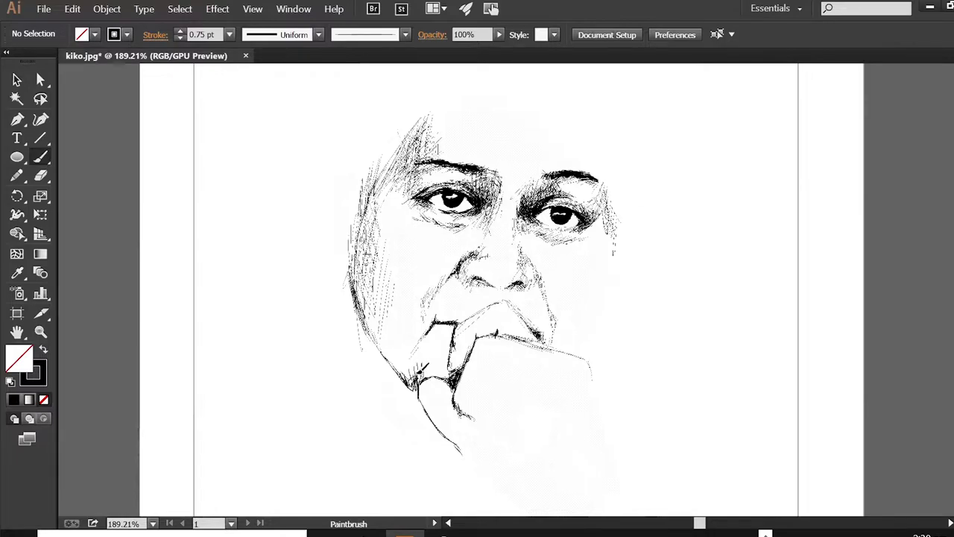
pyautogui.moveTo(423, 374); pyautogui.dragTo(407, 394)
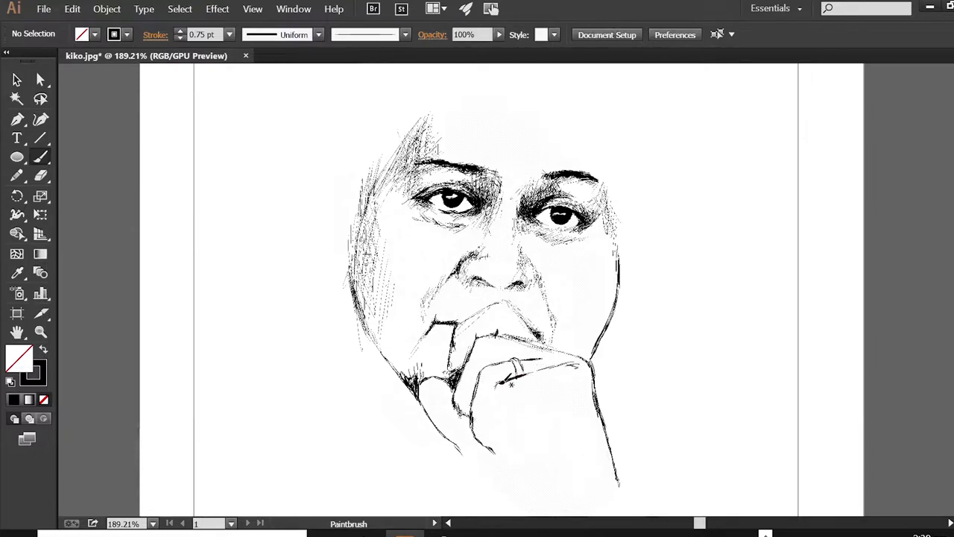
pyautogui.moveTo(515, 450)
pyautogui.mouseDown()
pyautogui.moveTo(516, 418)
pyautogui.moveTo(531, 408)
pyautogui.mouseUp()
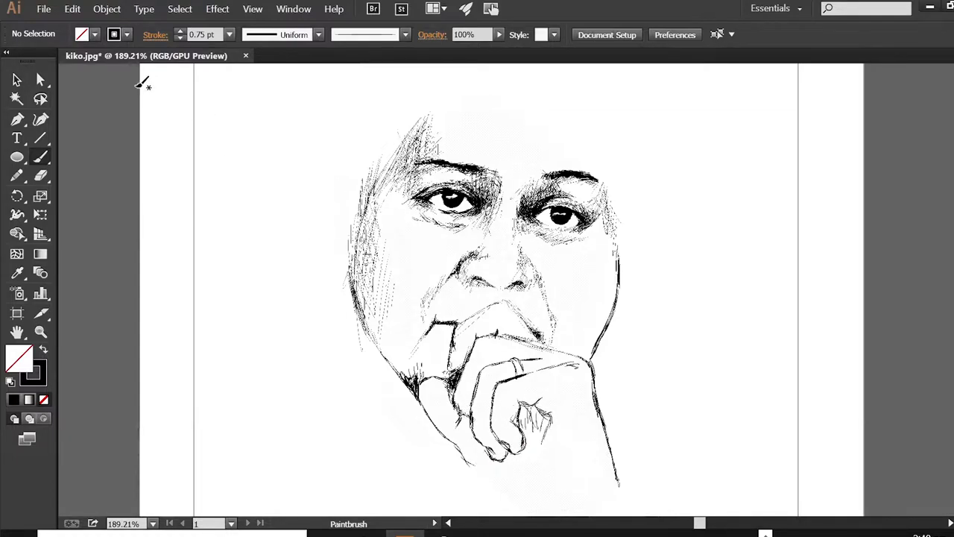
# Outline the knuckle and hand edge at 0.25 pt, then change stroke weight through 3, 0.5 and 0.75 pt
pyautogui.press('[')
pyautogui.press('[')
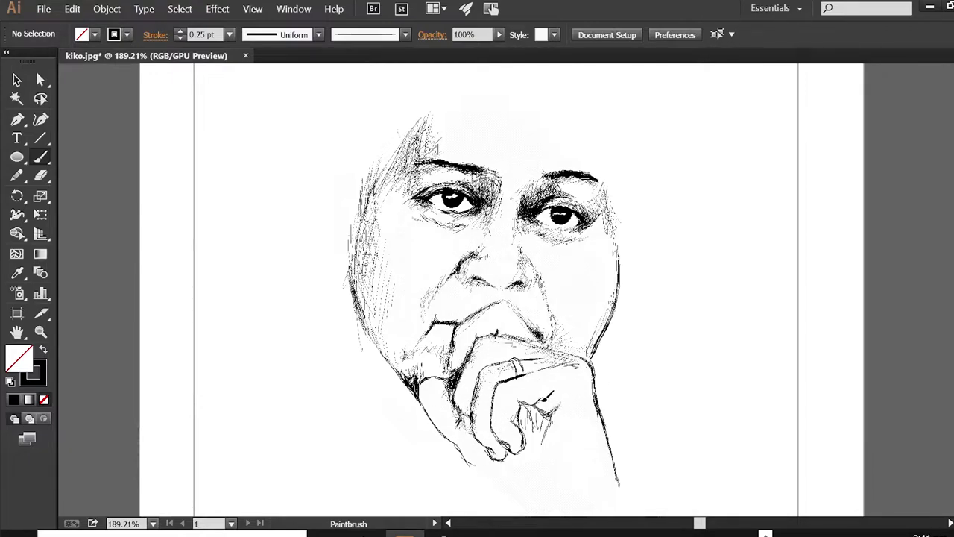
pyautogui.moveTo(596, 368); pyautogui.dragTo(540, 359)
pyautogui.click(229, 34)
pyautogui.click(254, 137)
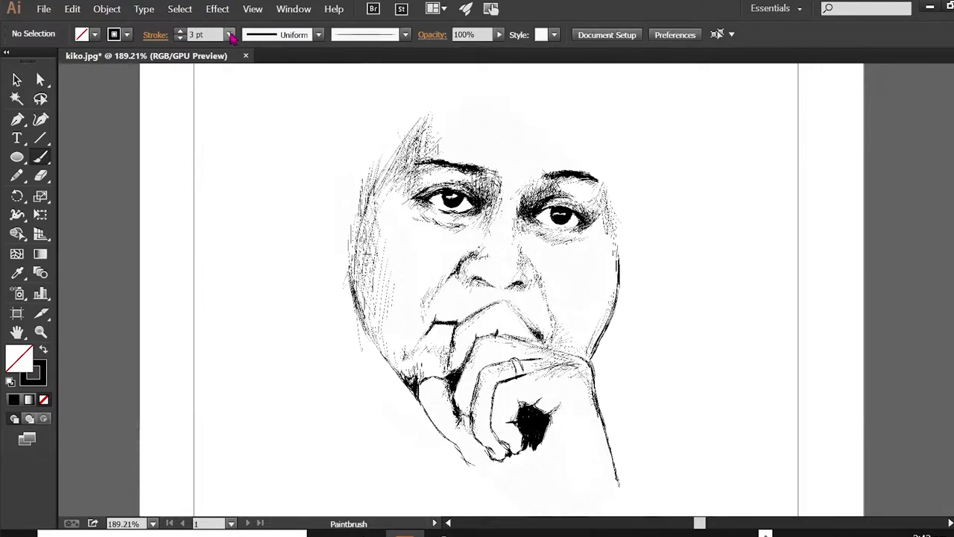
pyautogui.click(229, 34)
pyautogui.click(253, 68)
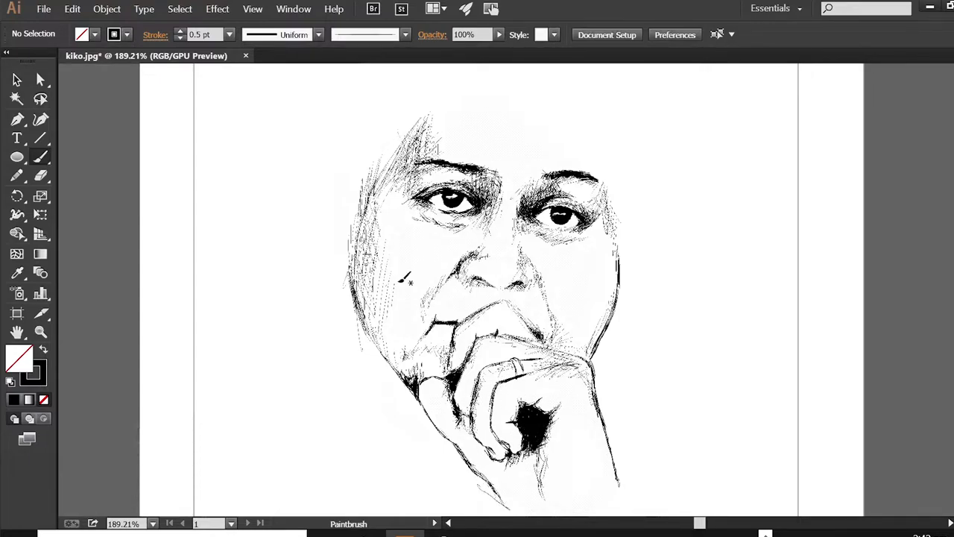
pyautogui.click(229, 34)
pyautogui.click(253, 85)
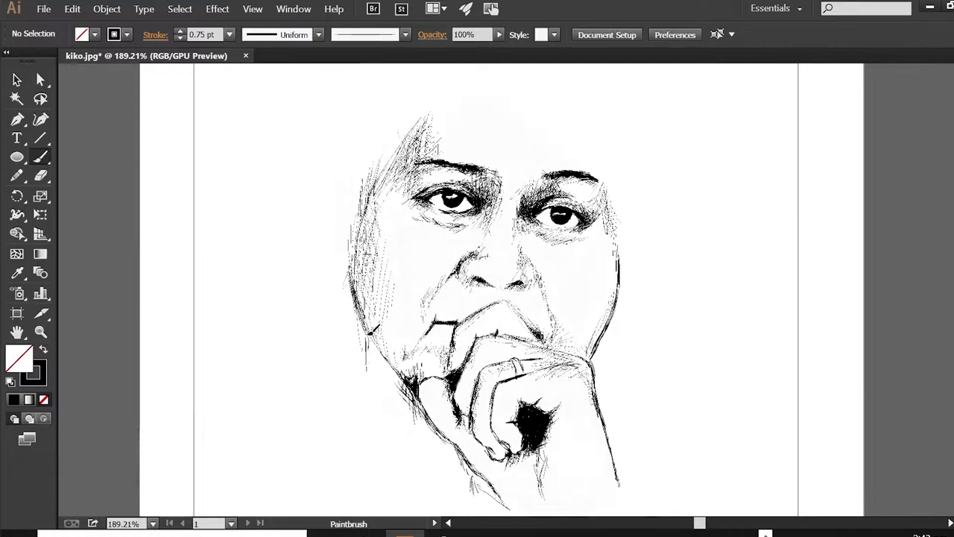
# Draw the left jaw, then at 2 pt the collar curve, left shoulder and left head outline
pyautogui.moveTo(367, 378); pyautogui.dragTo(410, 447)
pyautogui.click(229, 34)
pyautogui.click(246, 107)
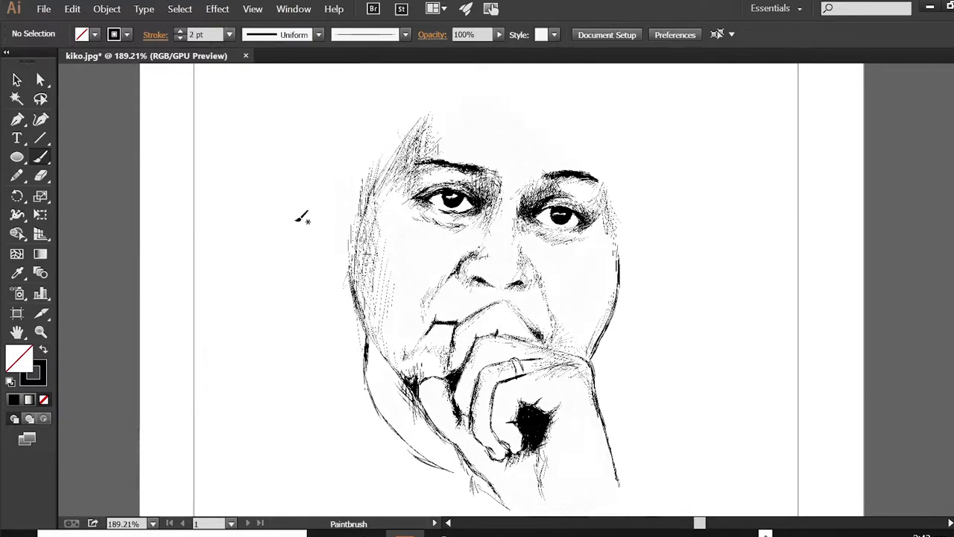
pyautogui.moveTo(356, 319)
pyautogui.mouseDown()
pyautogui.moveTo(332, 364)
pyautogui.moveTo(334, 481)
pyautogui.mouseUp()
pyautogui.moveTo(259, 395); pyautogui.dragTo(182, 410)
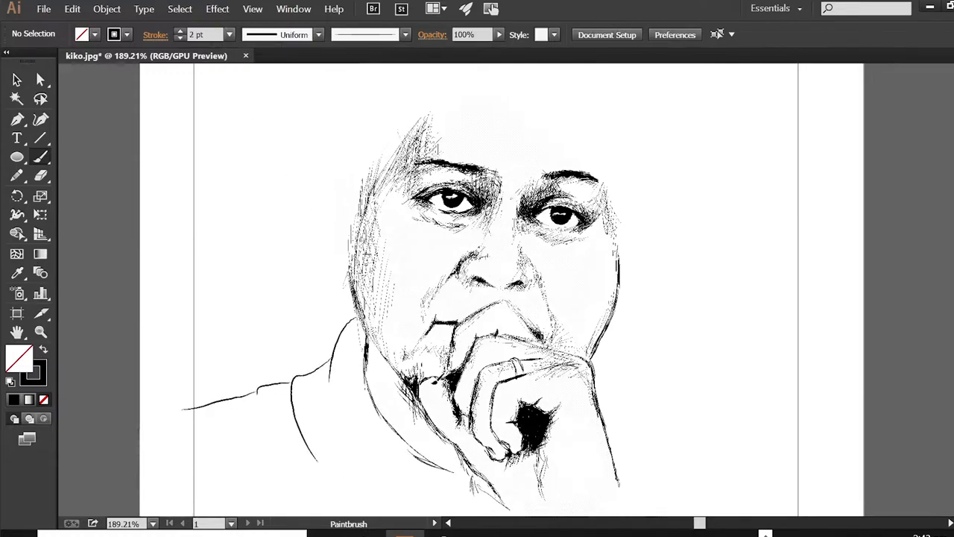
pyautogui.moveTo(358, 140)
pyautogui.mouseDown()
pyautogui.moveTo(336, 154)
pyautogui.moveTo(335, 269)
pyautogui.mouseUp()
pyautogui.moveTo(357, 141); pyautogui.dragTo(377, 191)
# Add fine 0.5 pt detail strokes to the hair and both face edges
pyautogui.click(229, 35)
pyautogui.click(249, 87)
pyautogui.moveTo(347, 144); pyautogui.dragTo(355, 156)
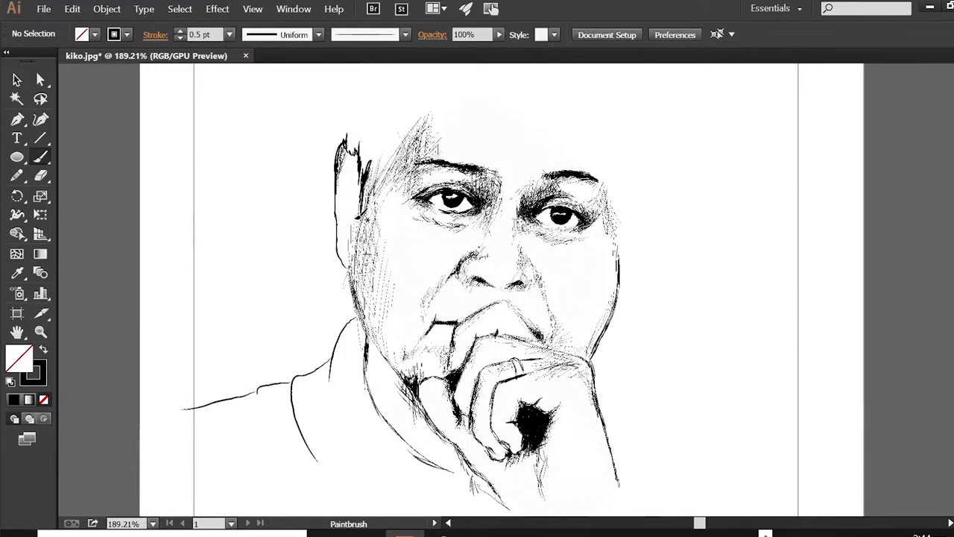
pyautogui.moveTo(341, 209); pyautogui.dragTo(339, 263)
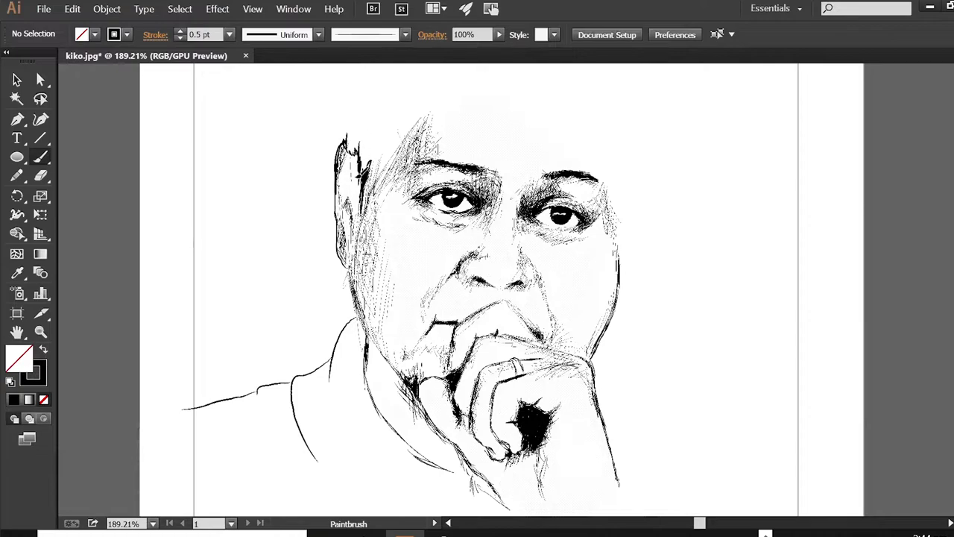
pyautogui.moveTo(343, 217); pyautogui.dragTo(341, 273)
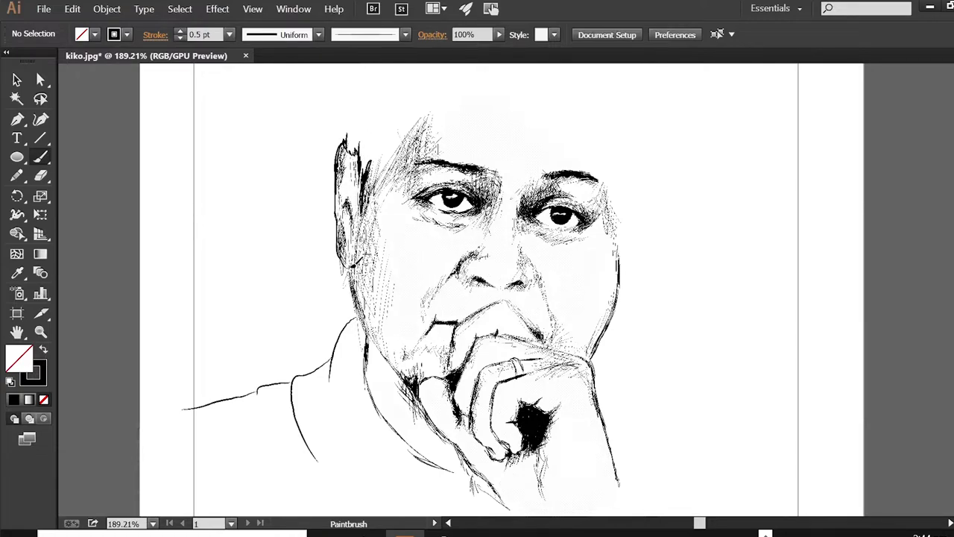
pyautogui.moveTo(633, 216); pyautogui.dragTo(624, 289)
pyautogui.moveTo(626, 167); pyautogui.dragTo(621, 254)
# Switch to a heavy 3 pt brush and draw the right shoulder line from the hand
pyautogui.click(229, 34)
pyautogui.click(261, 134)
pyautogui.moveTo(597, 354); pyautogui.dragTo(778, 410)
pyautogui.scroll(-3, 452, 477)
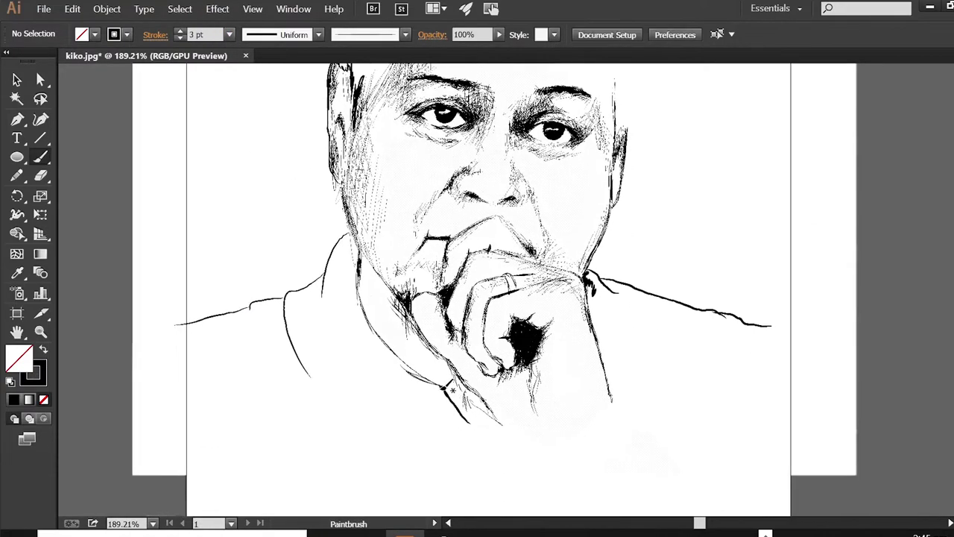
pyautogui.moveTo(446, 388)
pyautogui.mouseDown()
pyautogui.moveTo(365, 440)
pyautogui.moveTo(309, 377)
pyautogui.mouseUp()
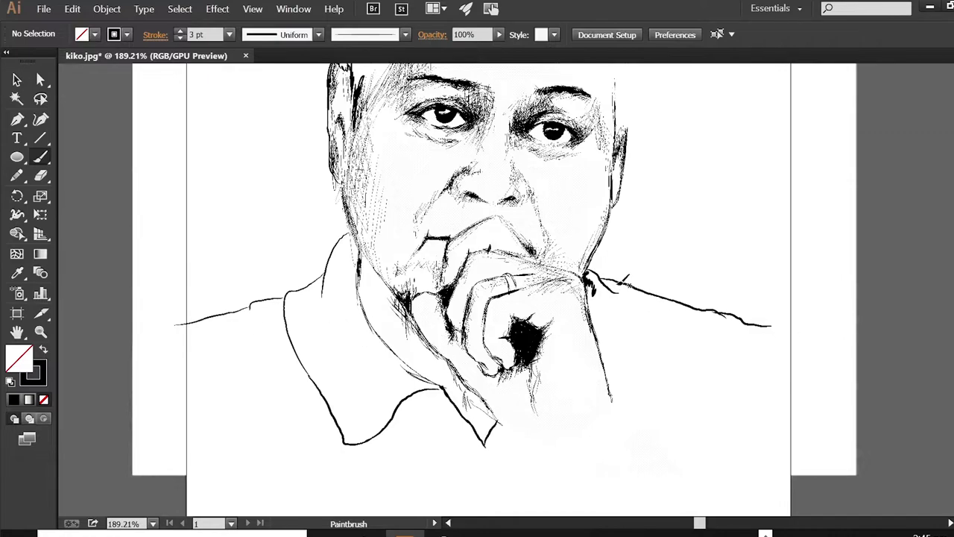
pyautogui.moveTo(623, 283)
pyautogui.mouseDown()
pyautogui.moveTo(659, 381)
pyautogui.moveTo(655, 427)
pyautogui.mouseUp()
# Draw the lower sleeve line and double cuff lines around the wrist
pyautogui.scroll(-1, 618, 403)
pyautogui.moveTo(606, 373)
pyautogui.mouseDown()
pyautogui.moveTo(548, 429)
pyautogui.moveTo(644, 393)
pyautogui.mouseUp()
pyautogui.moveTo(616, 356); pyautogui.dragTo(652, 395)
pyautogui.moveTo(650, 394); pyautogui.dragTo(626, 360)
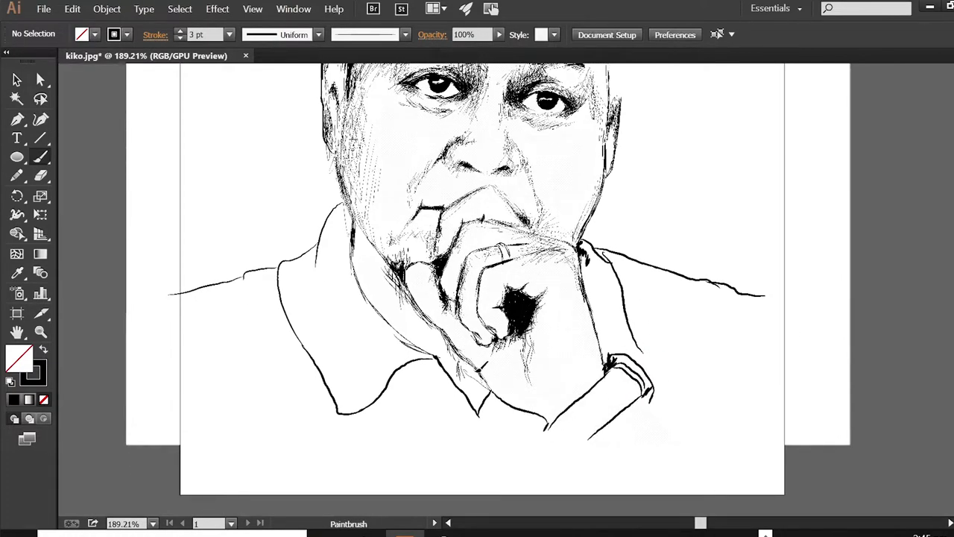
pyautogui.moveTo(622, 285); pyautogui.dragTo(616, 372)
# Zoom out and, at 0.25 pt, outline the crown, forehead arc and top hair strokes
pyautogui.press('z')
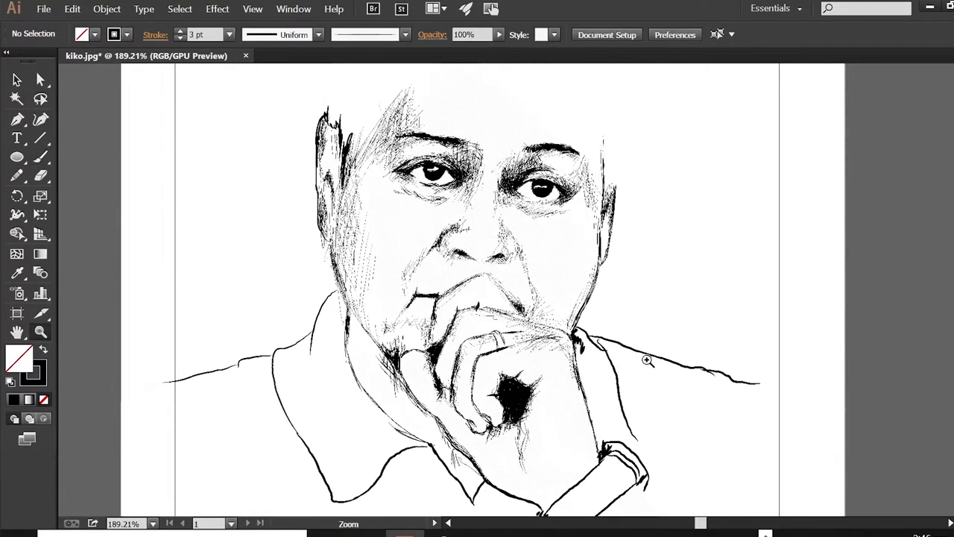
pyautogui.keyDown('alt'); pyautogui.click(585, 378); pyautogui.keyUp('alt')
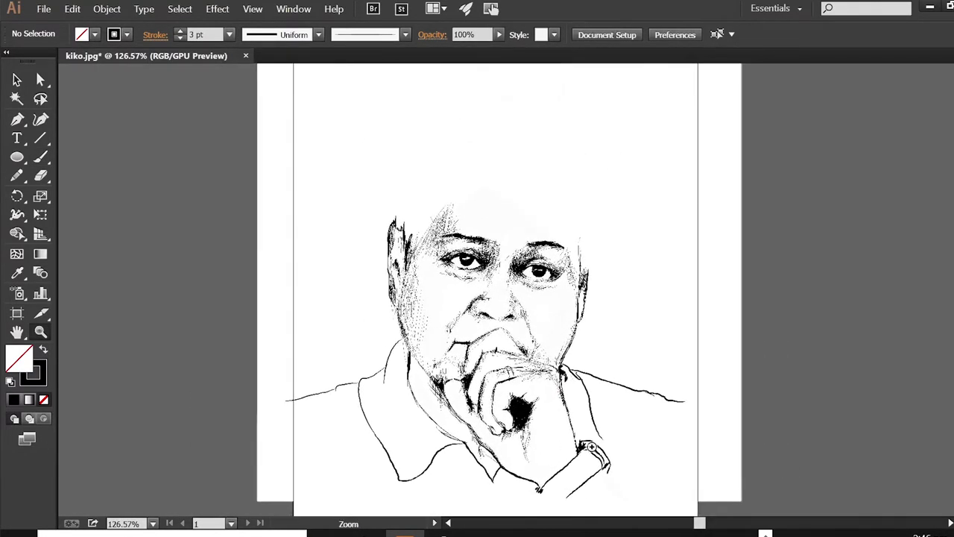
pyautogui.press('b')
pyautogui.click(229, 34)
pyautogui.click(246, 48)
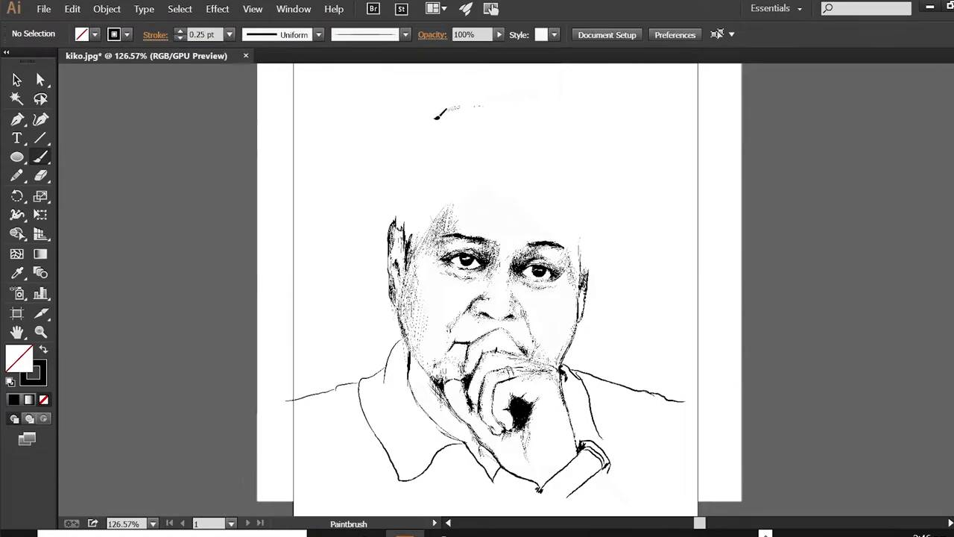
pyautogui.moveTo(437, 116)
pyautogui.mouseDown()
pyautogui.moveTo(405, 159)
pyautogui.moveTo(395, 218)
pyautogui.mouseUp()
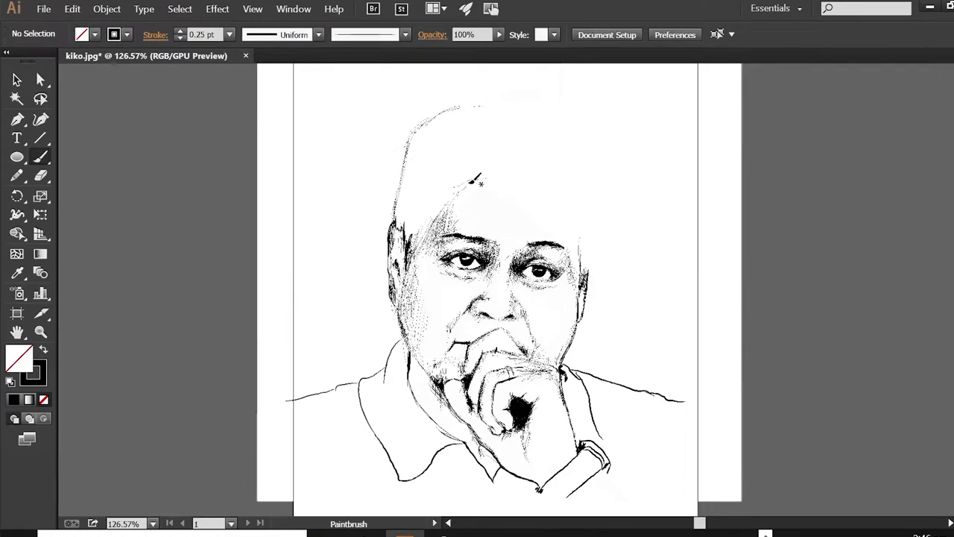
pyautogui.moveTo(487, 180); pyautogui.dragTo(448, 203)
pyautogui.moveTo(456, 133); pyautogui.dragTo(430, 138)
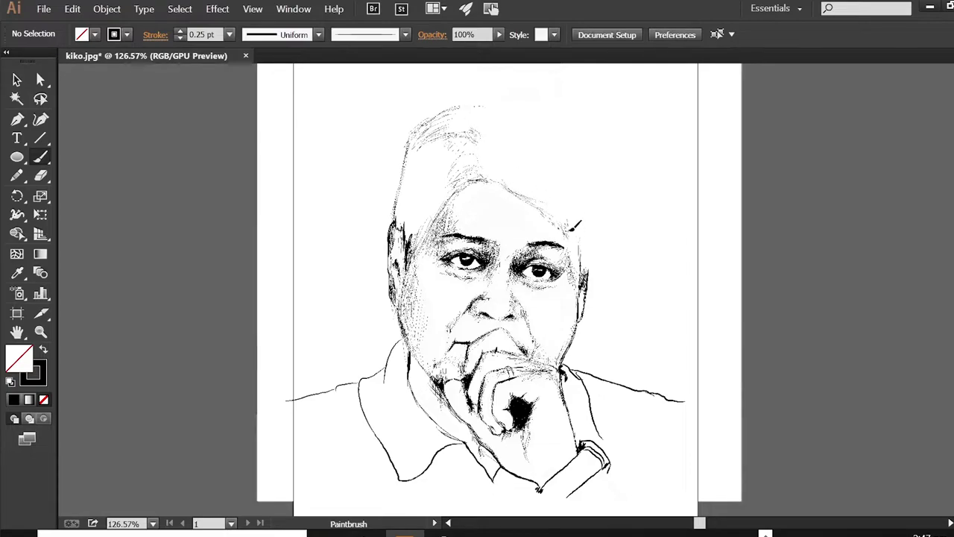
pyautogui.moveTo(587, 115); pyautogui.dragTo(498, 109)
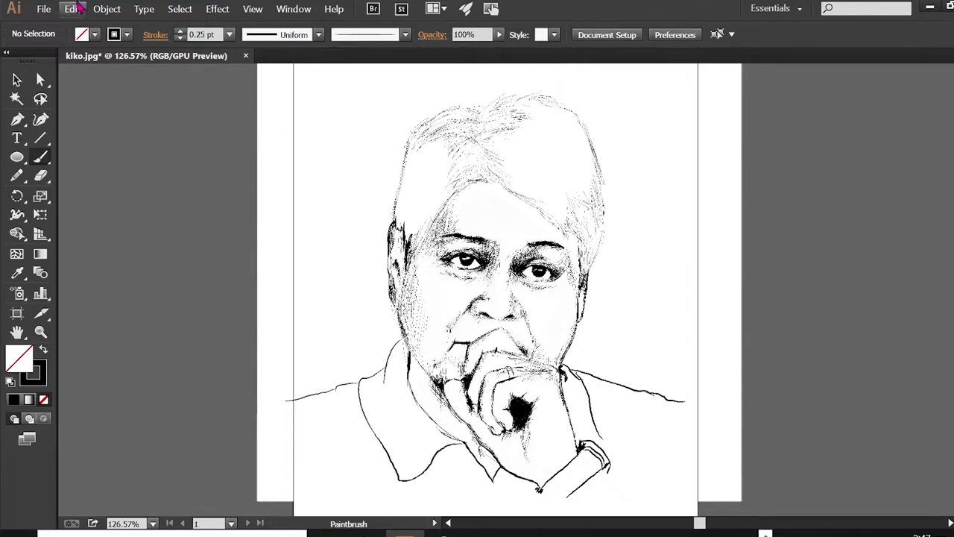
# Add 0.75 pt hair strands along the hairline and left of the head
pyautogui.click(230, 35)
pyautogui.click(246, 87)
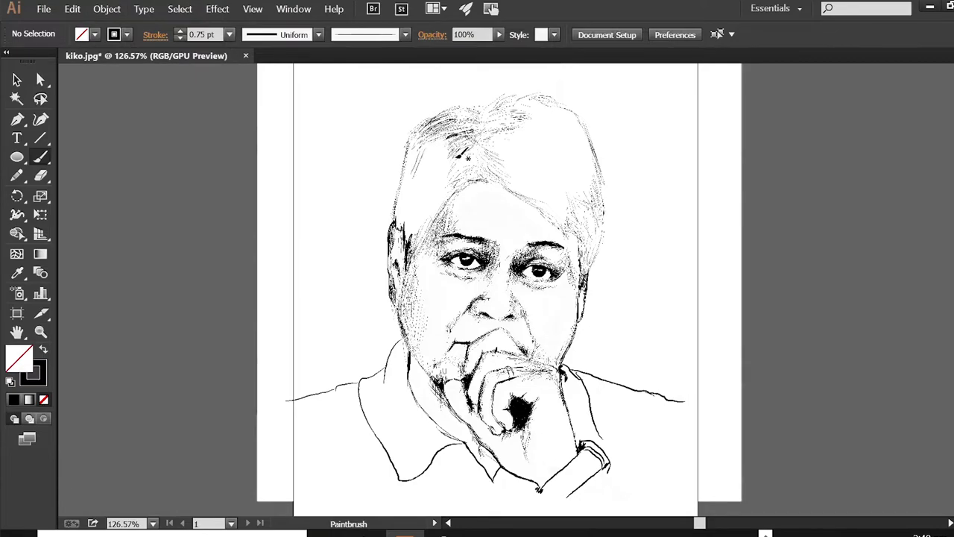
pyautogui.moveTo(470, 119); pyautogui.dragTo(492, 177)
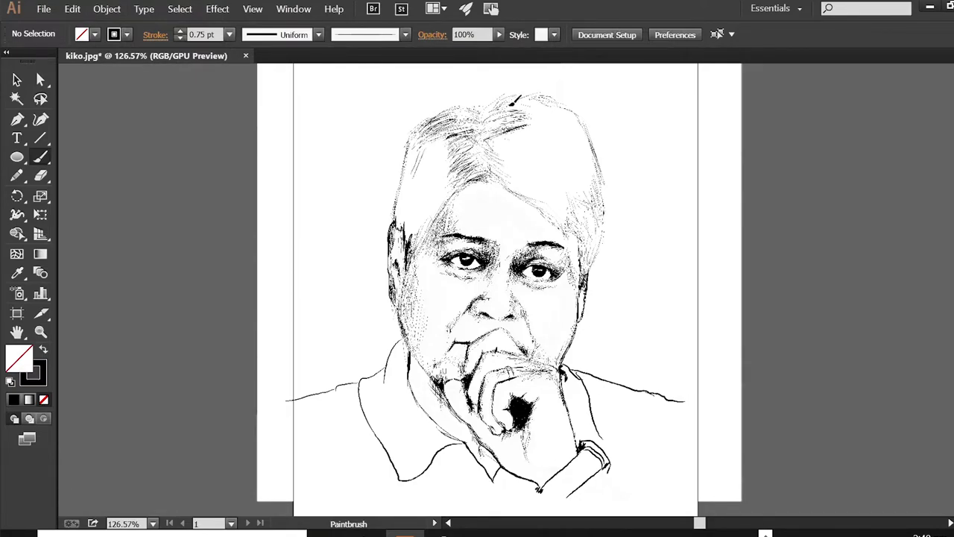
pyautogui.moveTo(525, 129); pyautogui.dragTo(485, 112)
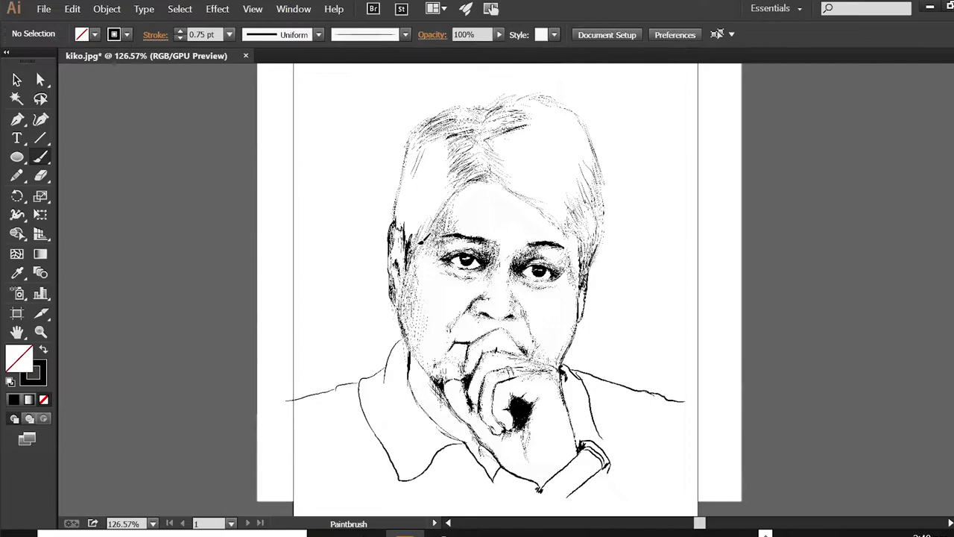
pyautogui.moveTo(421, 240); pyautogui.dragTo(406, 216)
# Paint 2 pt hair strands down the left temple, right side and top of the head
pyautogui.click(229, 34)
pyautogui.click(245, 121)
pyautogui.moveTo(410, 156); pyautogui.dragTo(454, 119)
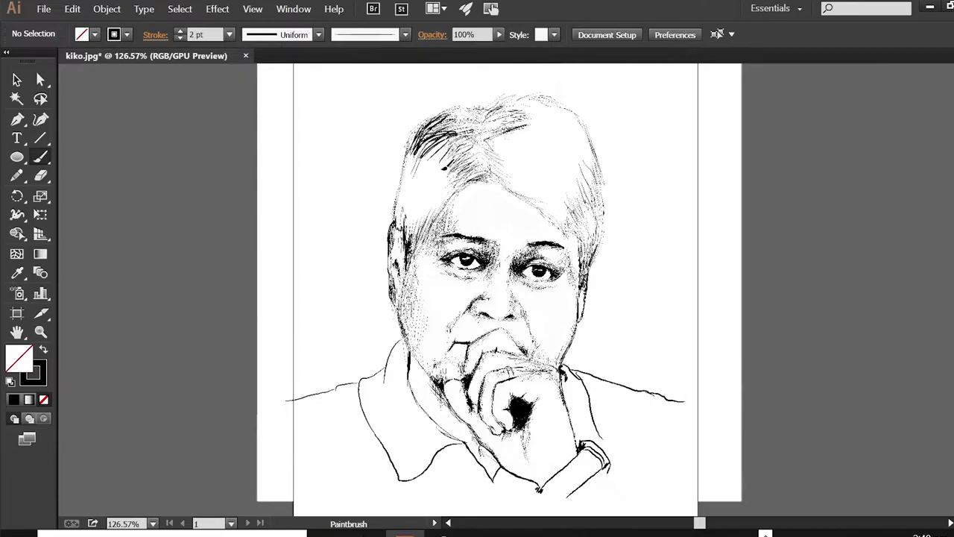
pyautogui.moveTo(444, 168)
pyautogui.mouseDown()
pyautogui.moveTo(447, 200)
pyautogui.moveTo(414, 244)
pyautogui.mouseUp()
pyautogui.moveTo(408, 147); pyautogui.dragTo(396, 223)
pyautogui.moveTo(578, 190)
pyautogui.mouseDown()
pyautogui.moveTo(555, 239)
pyautogui.moveTo(597, 257)
pyautogui.mouseUp()
pyautogui.moveTo(574, 224); pyautogui.dragTo(596, 265)
pyautogui.moveTo(480, 170)
pyautogui.mouseDown()
pyautogui.moveTo(544, 212)
pyautogui.moveTo(468, 108)
pyautogui.moveTo(551, 99)
pyautogui.mouseUp()
pyautogui.moveTo(493, 102)
pyautogui.mouseDown()
pyautogui.moveTo(596, 131)
pyautogui.moveTo(600, 197)
pyautogui.mouseUp()
# Layer thicker 4 pt strands across the top, left and upper right of the hair
pyautogui.click(230, 34)
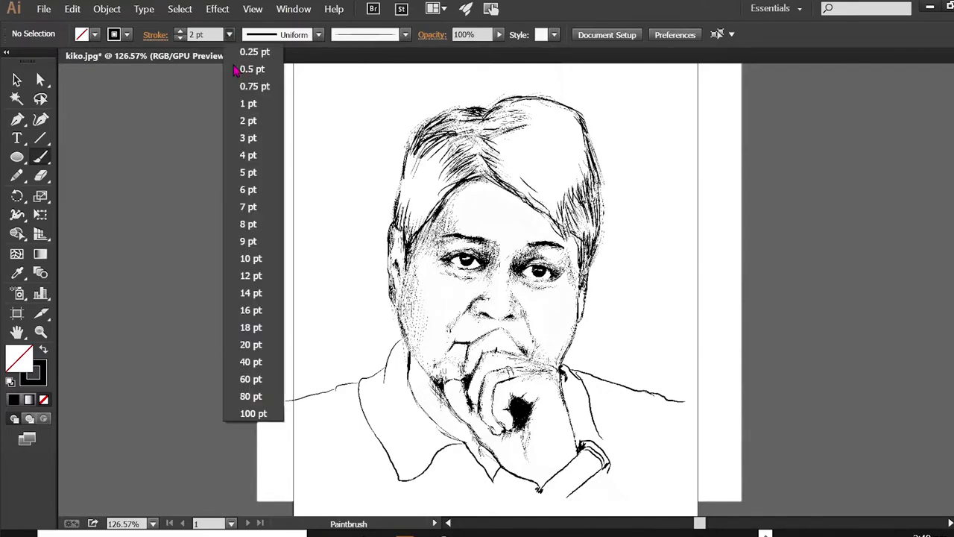
pyautogui.click(249, 155)
pyautogui.moveTo(440, 128); pyautogui.dragTo(406, 167)
pyautogui.moveTo(477, 136); pyautogui.dragTo(416, 175)
pyautogui.moveTo(510, 98)
pyautogui.mouseDown()
pyautogui.moveTo(459, 140)
pyautogui.moveTo(471, 142)
pyautogui.moveTo(474, 170)
pyautogui.moveTo(422, 234)
pyautogui.mouseUp()
pyautogui.moveTo(445, 199); pyautogui.dragTo(401, 244)
pyautogui.moveTo(569, 192); pyautogui.dragTo(544, 239)
pyautogui.moveTo(581, 101); pyautogui.dragTo(526, 139)
pyautogui.moveTo(600, 147); pyautogui.dragTo(584, 262)
pyautogui.moveTo(599, 164); pyautogui.dragTo(573, 224)
pyautogui.moveTo(451, 149); pyautogui.dragTo(407, 221)
pyautogui.moveTo(537, 137); pyautogui.dragTo(493, 178)
pyautogui.moveTo(580, 102)
pyautogui.mouseDown()
pyautogui.moveTo(523, 146)
pyautogui.moveTo(543, 181)
pyautogui.mouseUp()
pyautogui.moveTo(568, 149); pyautogui.dragTo(500, 209)
pyautogui.moveTo(569, 112); pyautogui.dragTo(402, 211)
# Darken the hair with heavy 7 pt strands across its left, centre and right
pyautogui.click(229, 34)
pyautogui.click(248, 208)
pyautogui.moveTo(447, 177); pyautogui.dragTo(410, 236)
pyautogui.moveTo(531, 158); pyautogui.dragTo(491, 182)
pyautogui.moveTo(565, 152); pyautogui.dragTo(511, 204)
pyautogui.moveTo(597, 138); pyautogui.dragTo(542, 183)
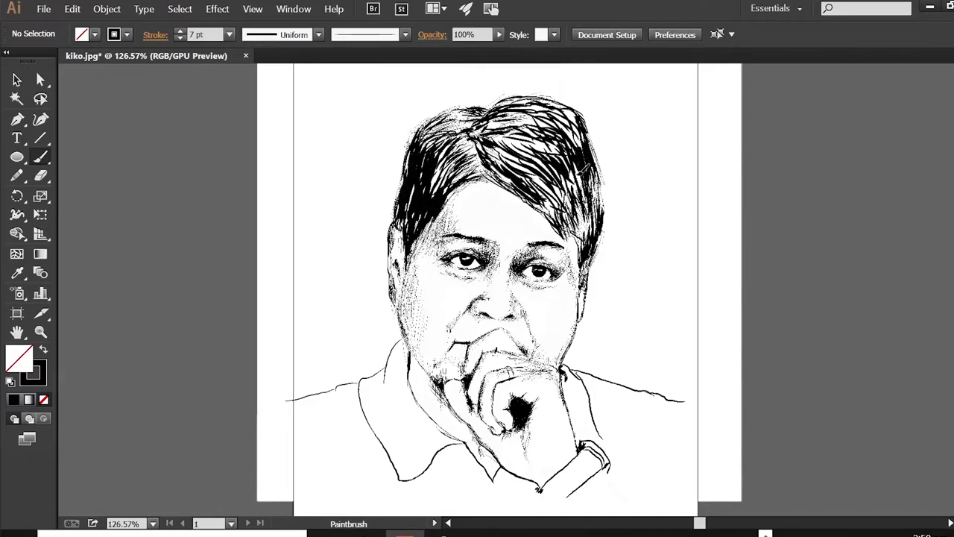
pyautogui.moveTo(589, 164); pyautogui.dragTo(529, 219)
pyautogui.moveTo(584, 97); pyautogui.dragTo(507, 137)
pyautogui.moveTo(556, 109); pyautogui.dragTo(493, 142)
pyautogui.moveTo(584, 162); pyautogui.dragTo(580, 244)
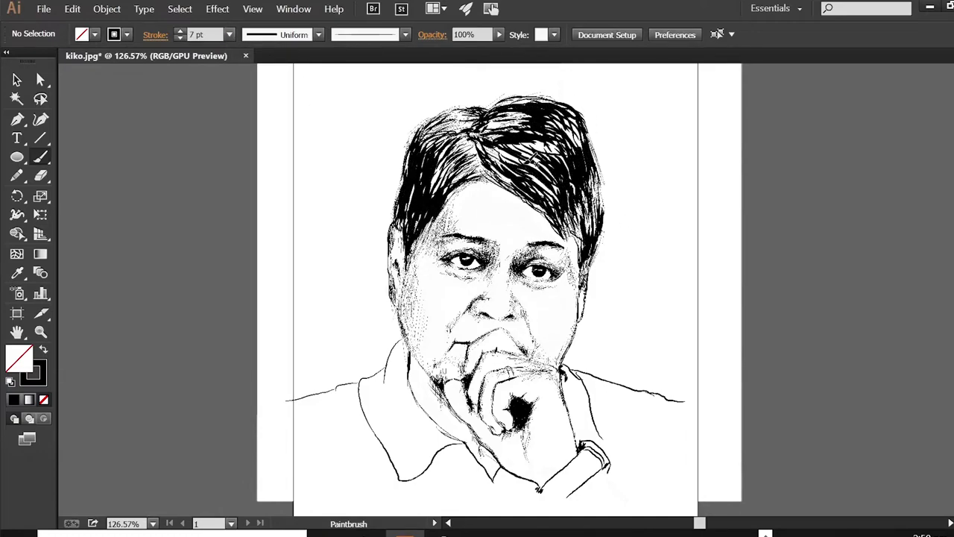
pyautogui.moveTo(574, 107); pyautogui.dragTo(523, 190)
pyautogui.moveTo(534, 124); pyautogui.dragTo(491, 179)
pyautogui.moveTo(456, 139); pyautogui.dragTo(430, 203)
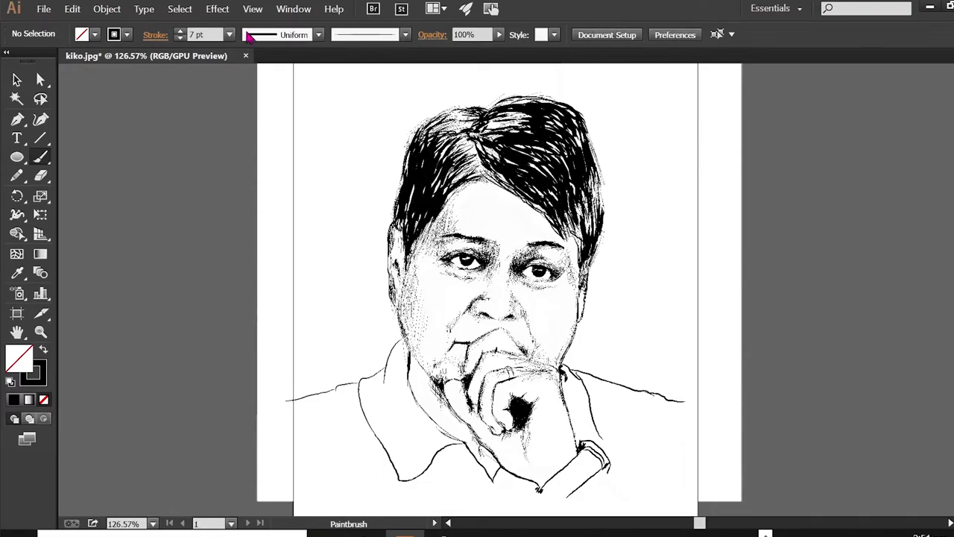
# Fill the hair solid black with 10 pt strands on all sides
pyautogui.press(']')
pyautogui.press(']')
pyautogui.press(']')
pyautogui.moveTo(456, 166); pyautogui.dragTo(434, 192)
pyautogui.moveTo(452, 146); pyautogui.dragTo(433, 186)
pyautogui.moveTo(425, 139); pyautogui.dragTo(402, 186)
pyautogui.moveTo(552, 143); pyautogui.dragTo(517, 160)
pyautogui.moveTo(598, 119)
pyautogui.mouseDown()
pyautogui.moveTo(572, 167)
pyautogui.moveTo(511, 195)
pyautogui.mouseUp()
pyautogui.moveTo(605, 173); pyautogui.dragTo(581, 244)
pyautogui.moveTo(458, 131); pyautogui.dragTo(417, 150)
pyautogui.moveTo(581, 158); pyautogui.dragTo(586, 209)
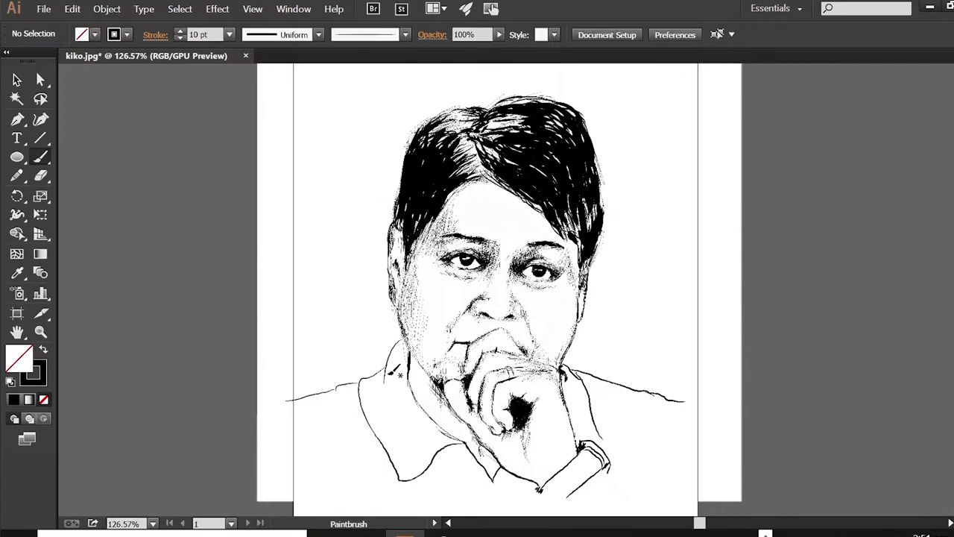
# Step the brush stroke weight back down from 5 pt to 0.25 pt
pyautogui.click(229, 34)
pyautogui.click(246, 173)
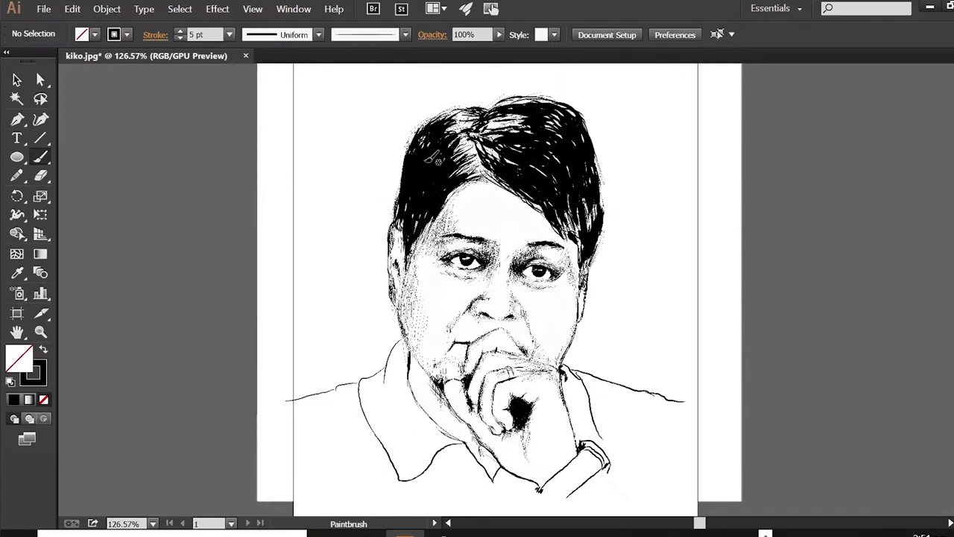
pyautogui.press('[')
pyautogui.press('[')
pyautogui.press('[')
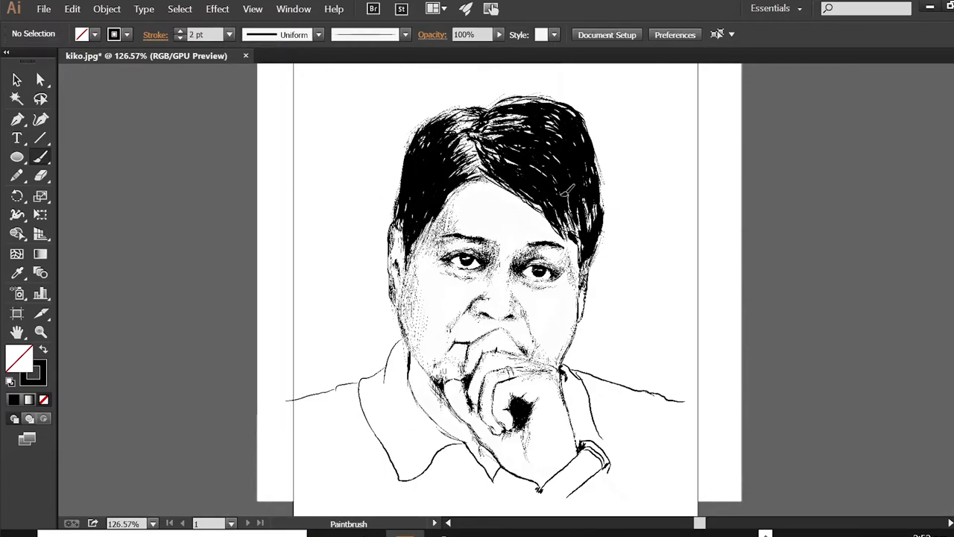
pyautogui.press('[')
pyautogui.press('[')
pyautogui.press('[')
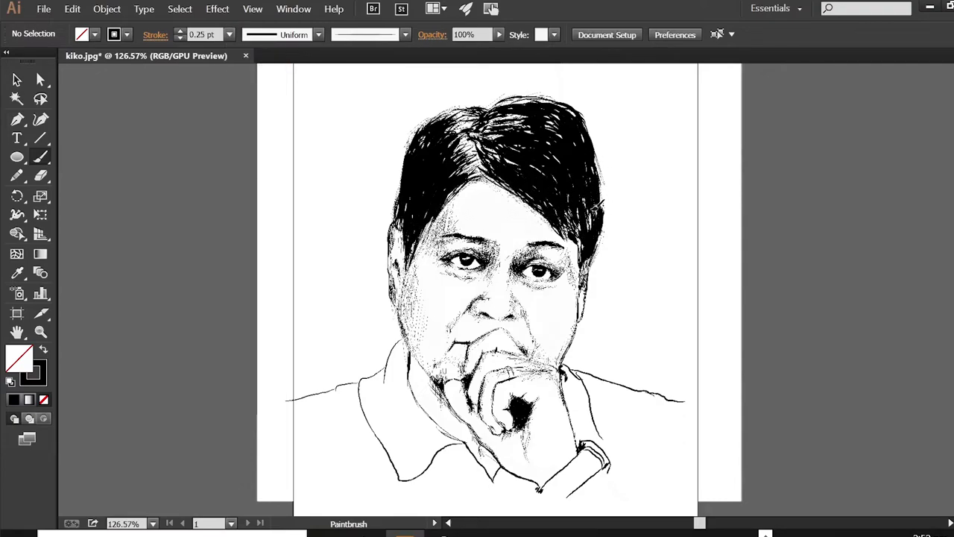
pyautogui.press(']')
pyautogui.press('[')
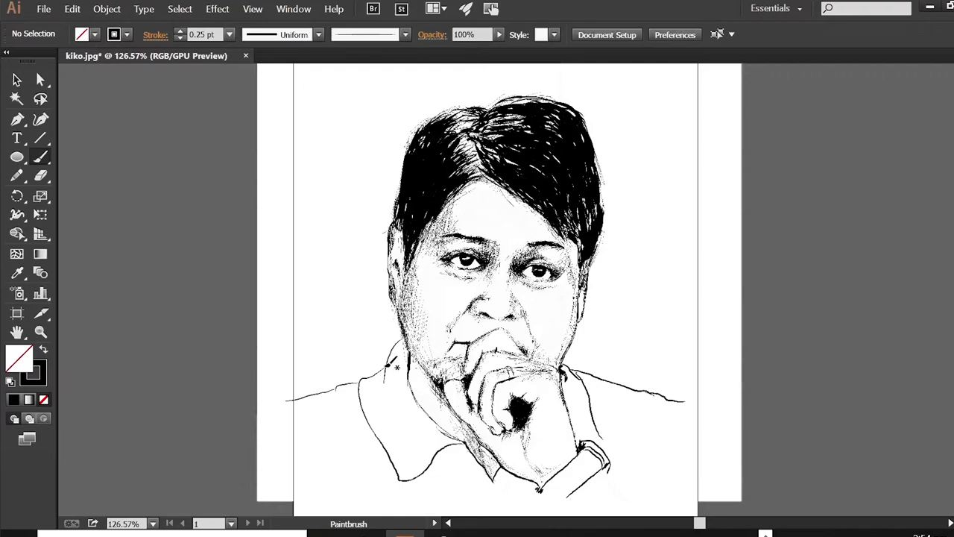
# Scribble 1 pt zig-zag hatching over the lower-left and lower-right shirt
pyautogui.moveTo(388, 363); pyautogui.dragTo(285, 437)
pyautogui.press(']')
pyautogui.press(']')
pyautogui.moveTo(321, 392); pyautogui.dragTo(566, 488)
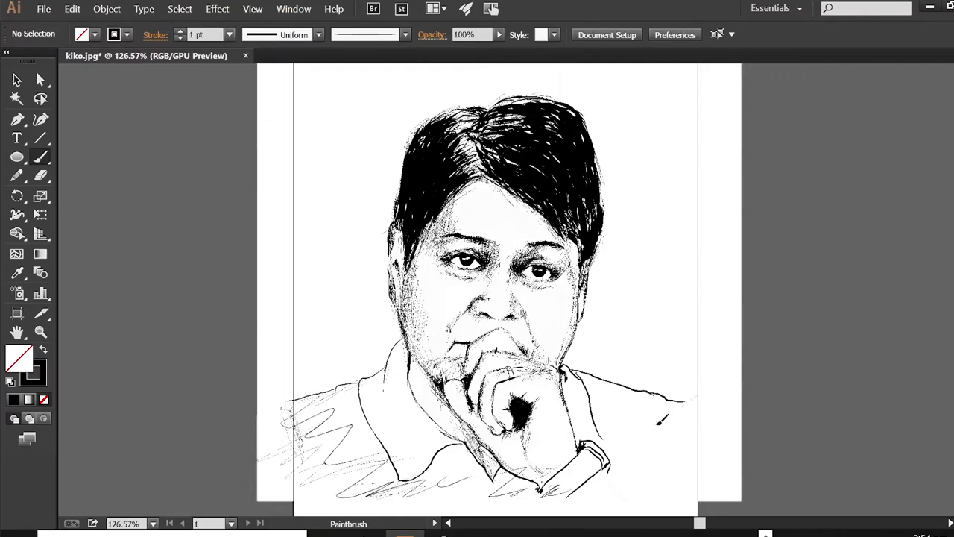
pyautogui.moveTo(659, 422); pyautogui.dragTo(618, 471)
# Trace light lines along both cheeks, the hand and right wrist, then confirm Paintbrush options unchanged
pyautogui.moveTo(419, 232); pyautogui.dragTo(405, 306)
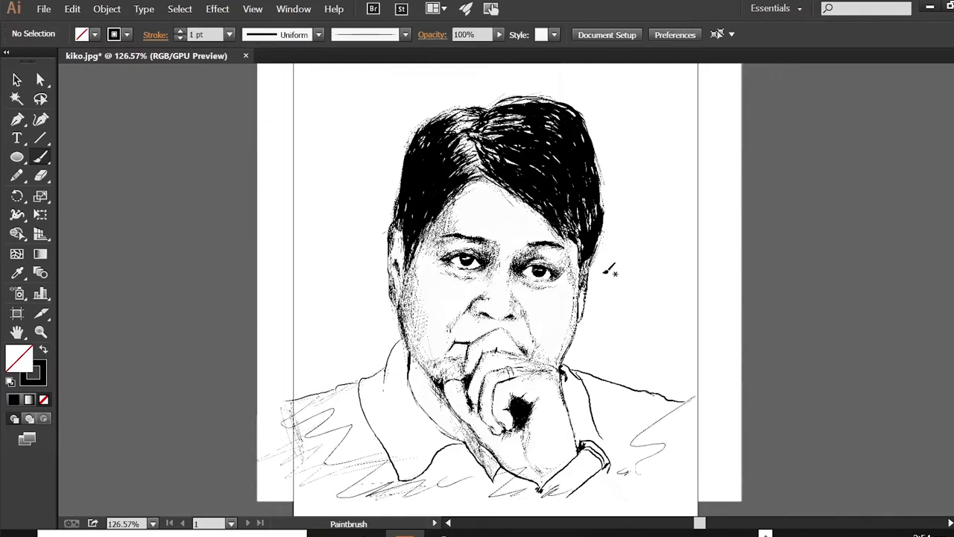
pyautogui.moveTo(589, 258); pyautogui.dragTo(580, 280)
pyautogui.moveTo(471, 401); pyautogui.dragTo(499, 466)
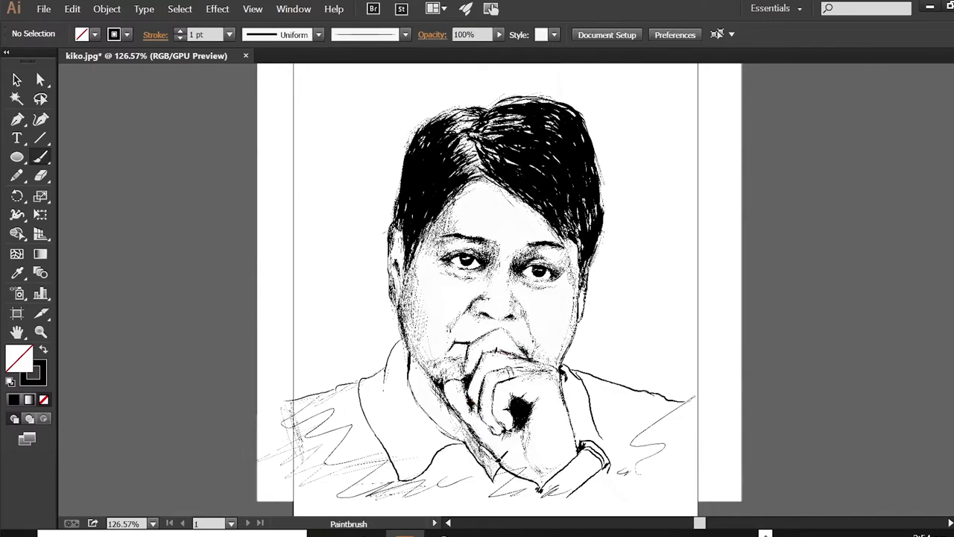
pyautogui.moveTo(573, 373); pyautogui.dragTo(573, 447)
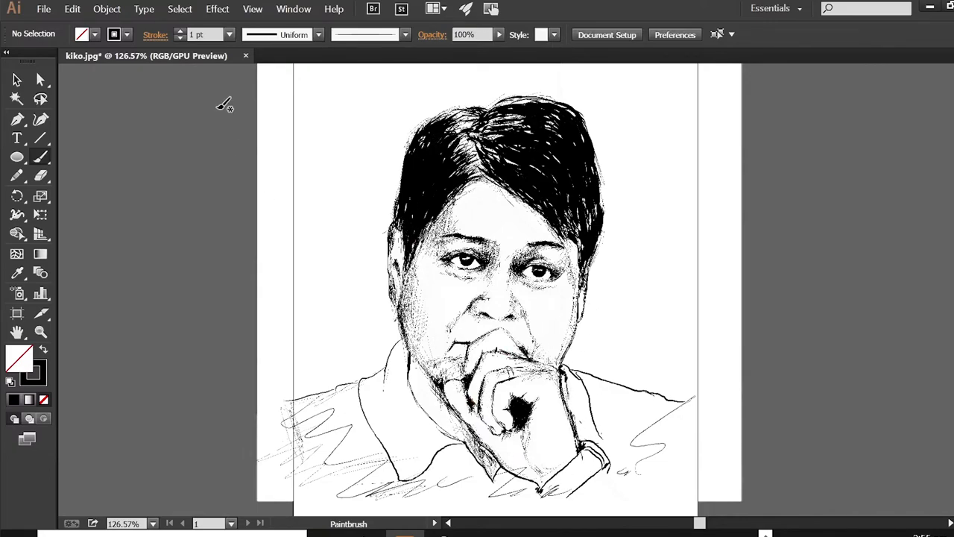
pyautogui.doubleClick(40, 157)
pyautogui.click(487, 358)
# Hand-write a 3 pt signature in the left margin: a first word with a period, then 'By' below
pyautogui.click(229, 34)
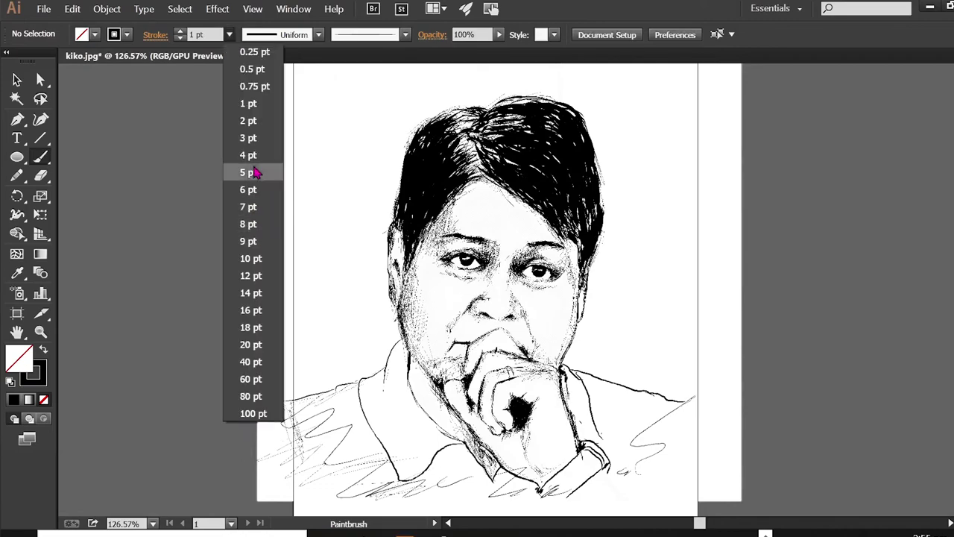
pyautogui.click(252, 137)
pyautogui.moveTo(278, 262)
pyautogui.mouseDown()
pyautogui.moveTo(302, 172)
pyautogui.moveTo(322, 240)
pyautogui.moveTo(319, 208)
pyautogui.moveTo(332, 205)
pyautogui.mouseUp()
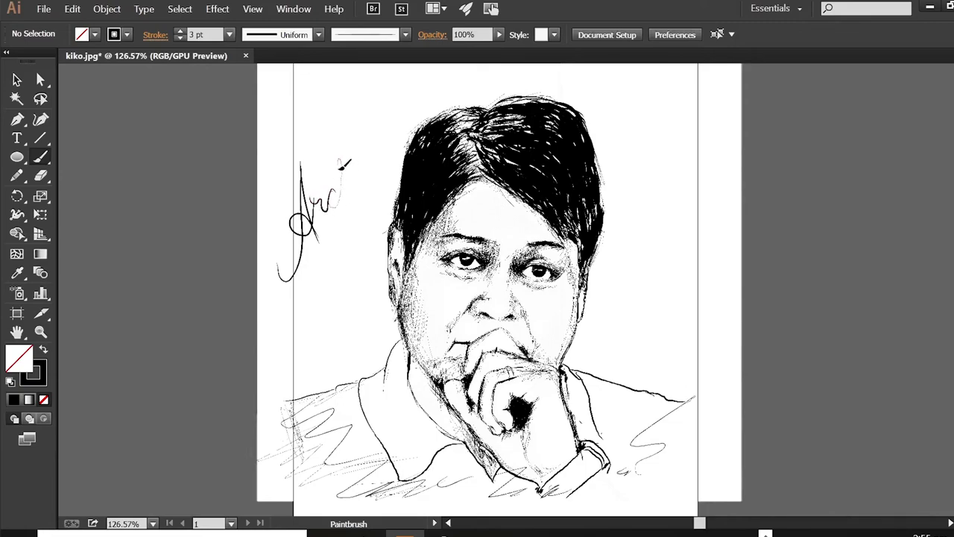
pyautogui.moveTo(339, 169); pyautogui.dragTo(349, 198)
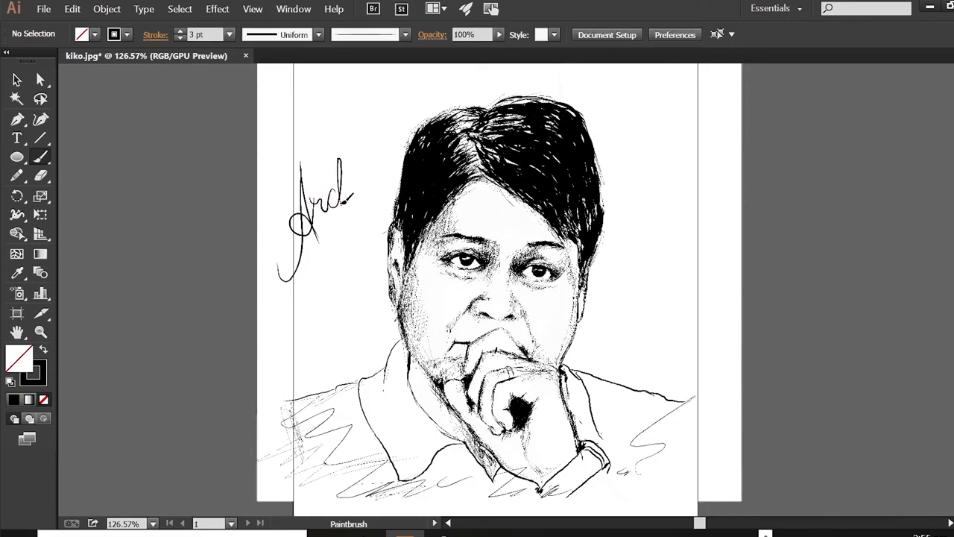
pyautogui.click(362, 191)
pyautogui.moveTo(301, 322); pyautogui.dragTo(276, 350)
pyautogui.moveTo(334, 319); pyautogui.dragTo(383, 311)
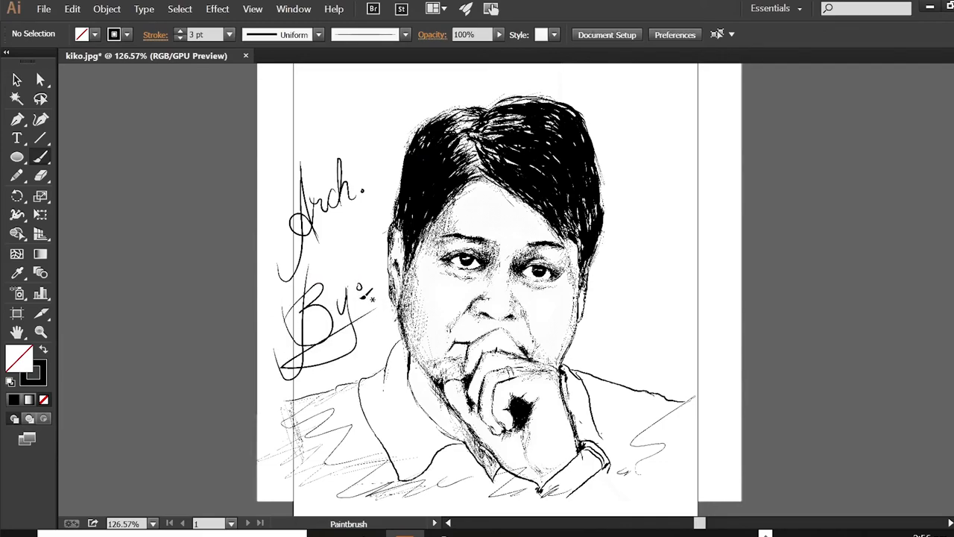